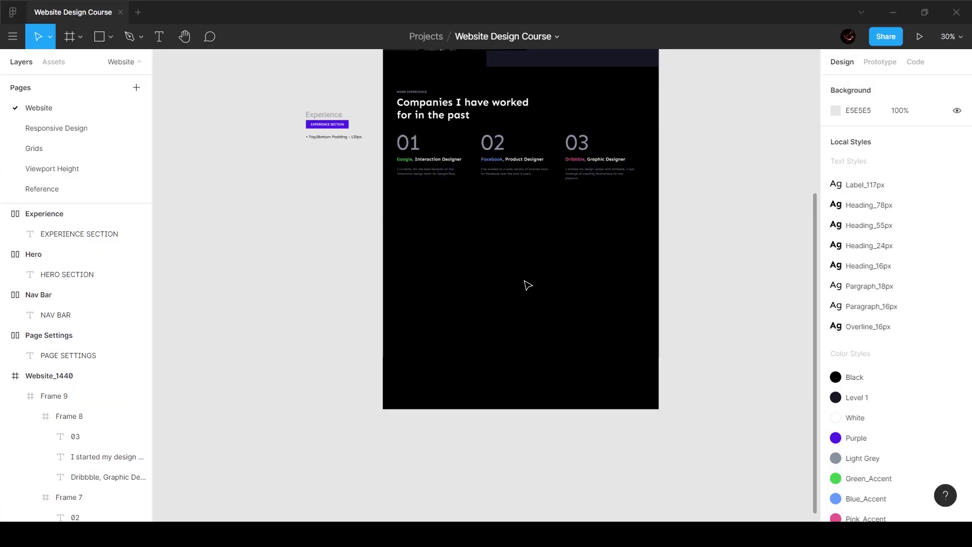
- Switch to the Reference page and zoom around the Philosophy & values peach panel and crystal-ball photo
scroll(526, 285, "up", 3)
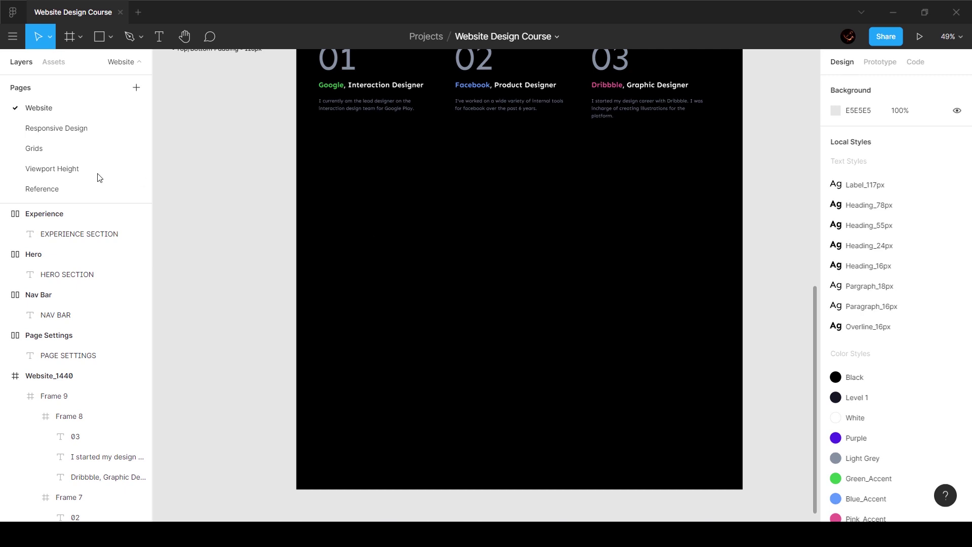
left_click(48, 192)
scroll(433, 352, "up", 2)
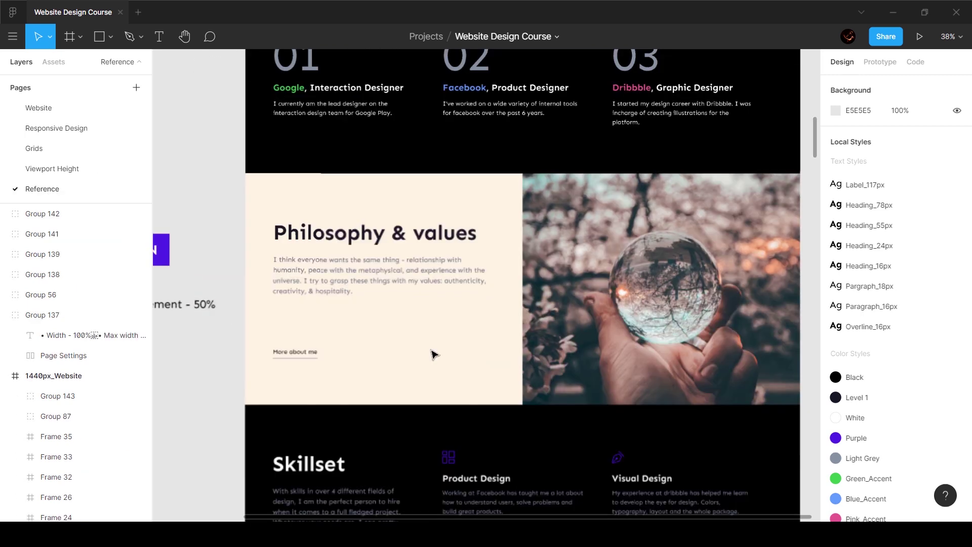
scroll(434, 353, "down", 3)
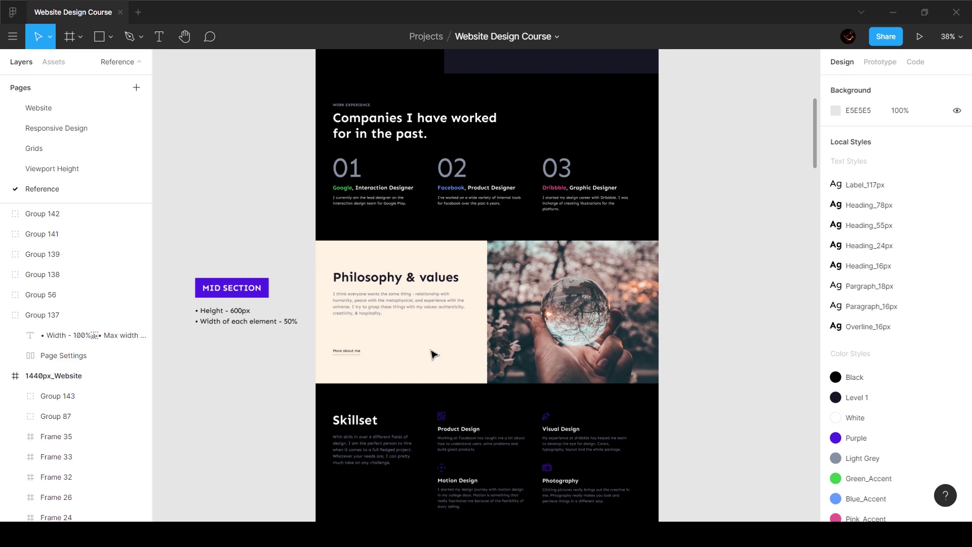
scroll(437, 353, "up", 2)
scroll(438, 353, "down", 2)
scroll(438, 353, "up", 4)
scroll(438, 352, "down", 4)
scroll(438, 353, "up", 2)
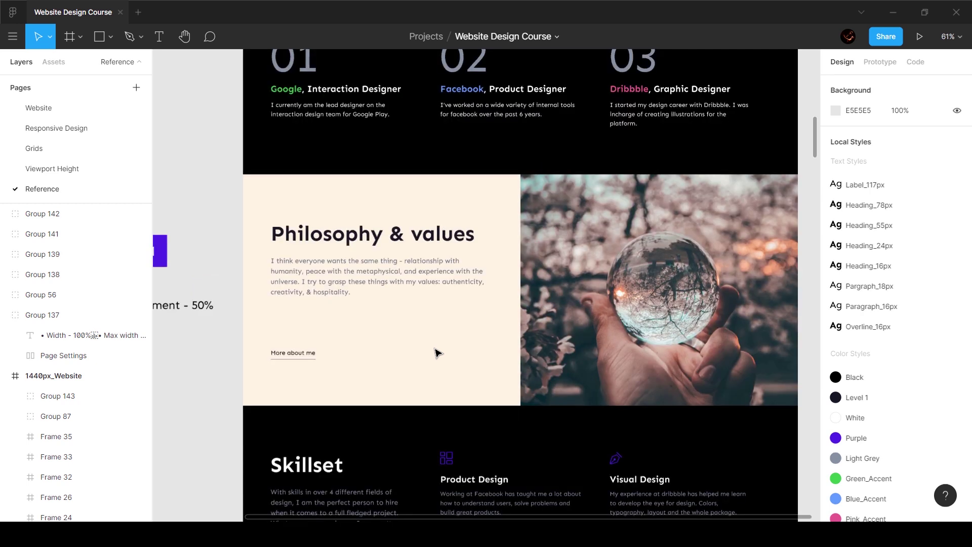
- Paste the crystal-ball photo into the Website frame below Companies and show the layout grid columns
double_click(664, 287)
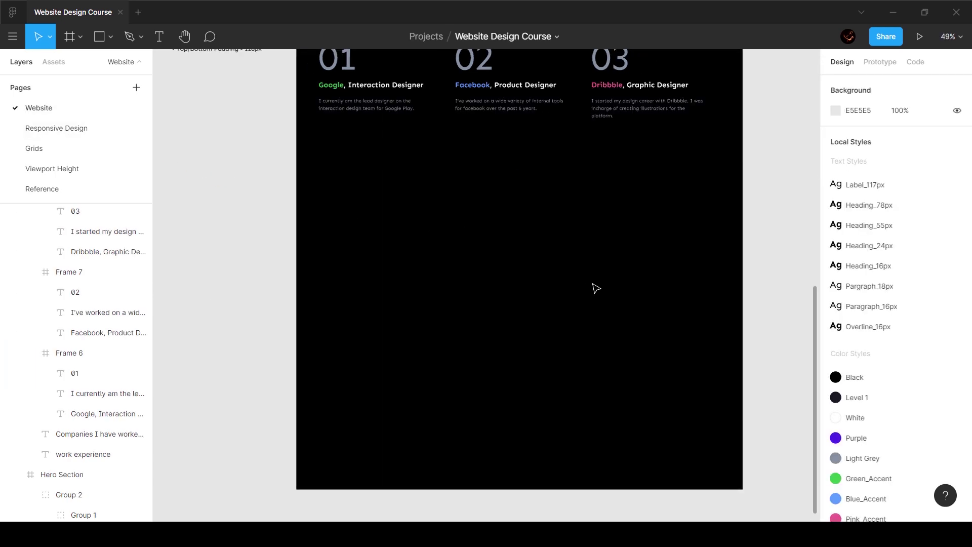
key("ctrl+v")
left_click_drag(470, 284, 569, 274)
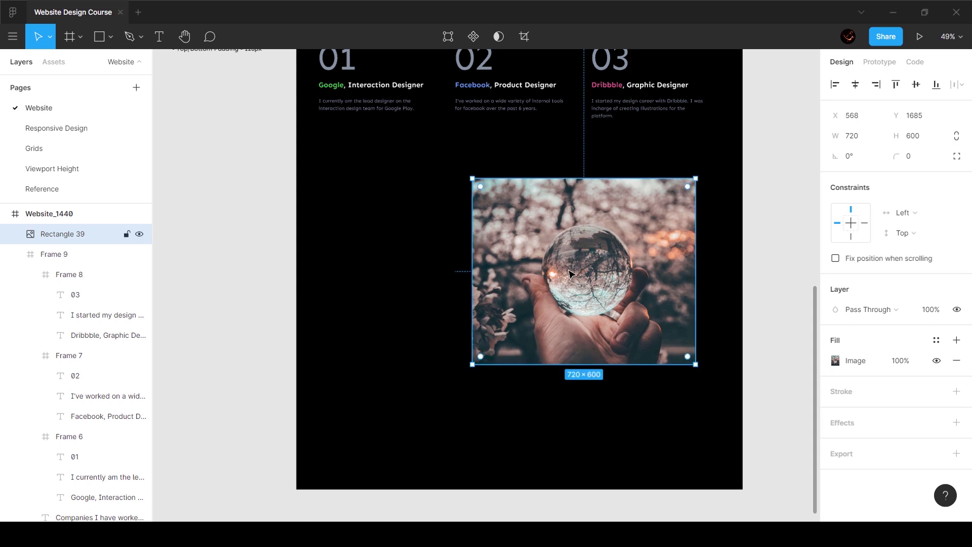
scroll(569, 274, "down", 3)
scroll(570, 274, "up", 2)
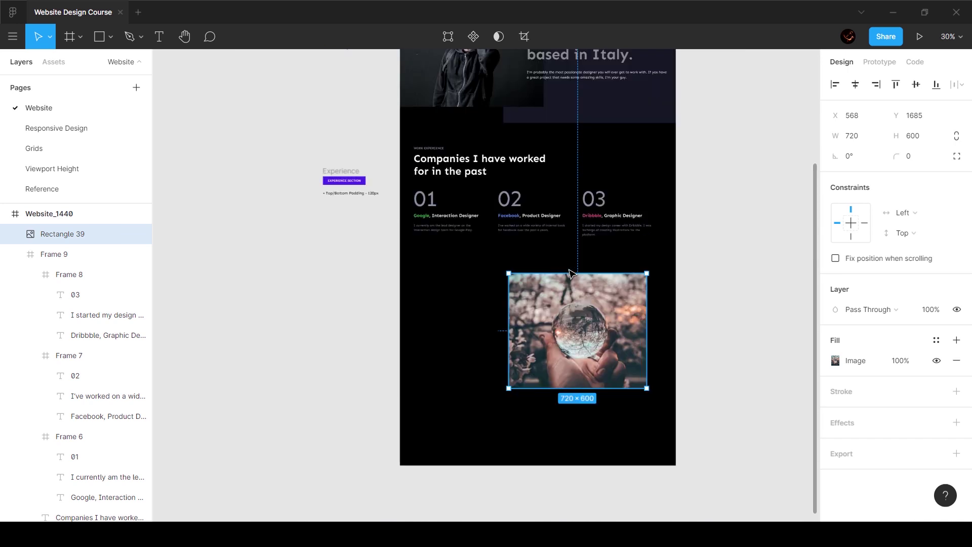
key("ctrl+shift+4")
scroll(569, 274, "up", 3)
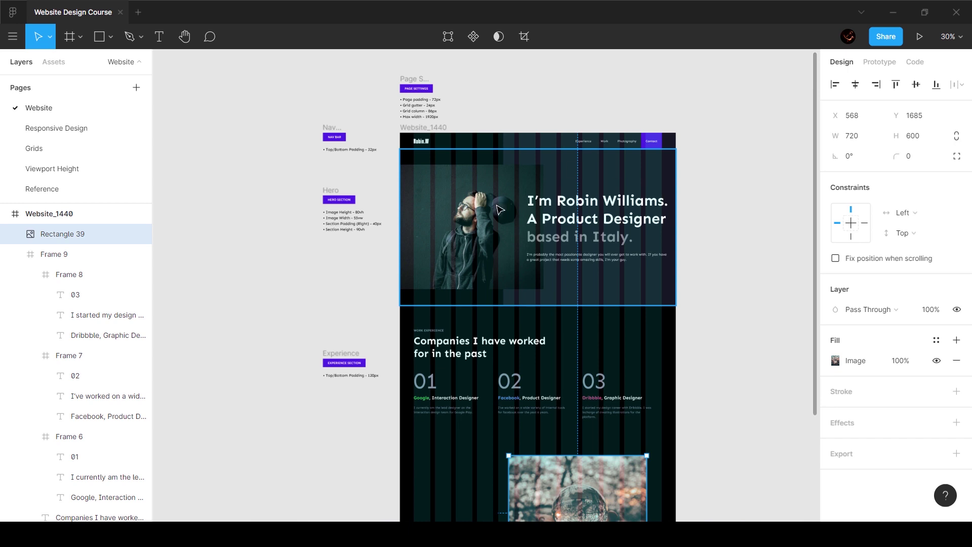
- Move the crystal-ball photo to the right half, flush under the Companies section (X 720, Y 1615)
left_click(576, 240)
scroll(549, 243, "down", 2)
left_click(538, 303)
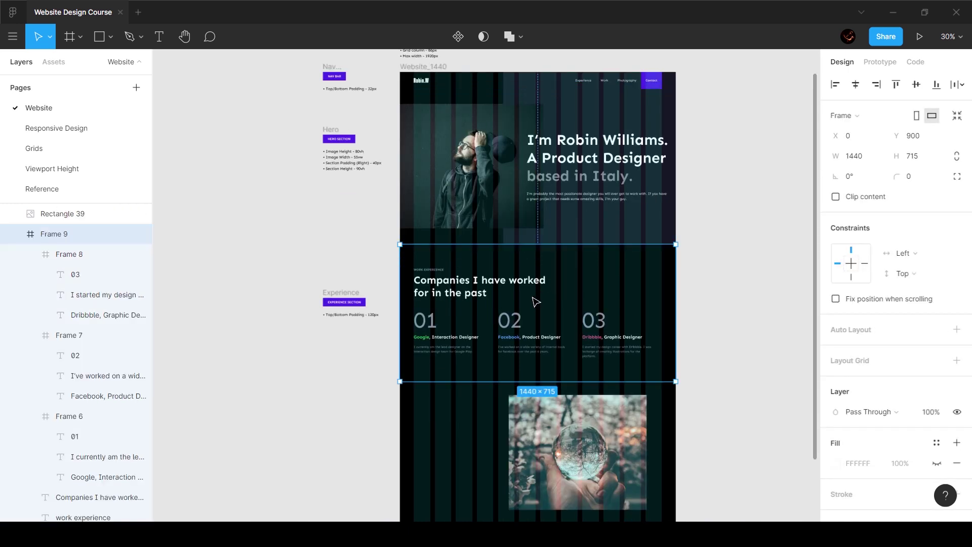
scroll(486, 339, "up", 3)
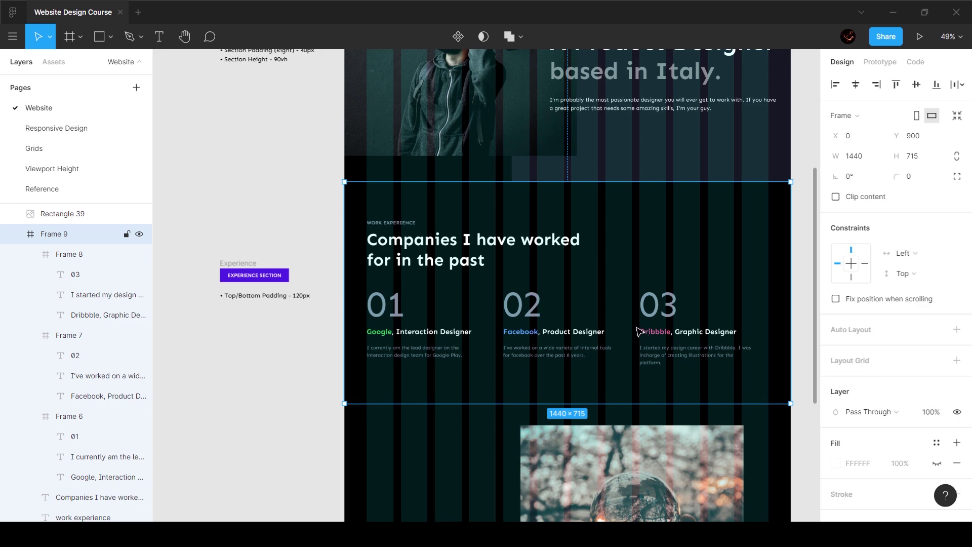
scroll(633, 336, "down", 3)
left_click(619, 344)
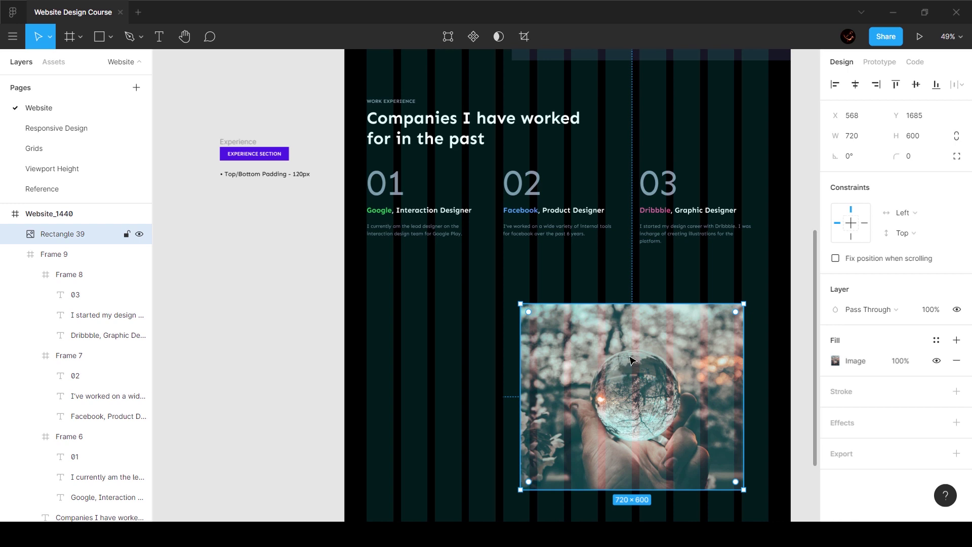
left_click_drag(630, 360, 675, 373)
scroll(686, 342, "down", 2)
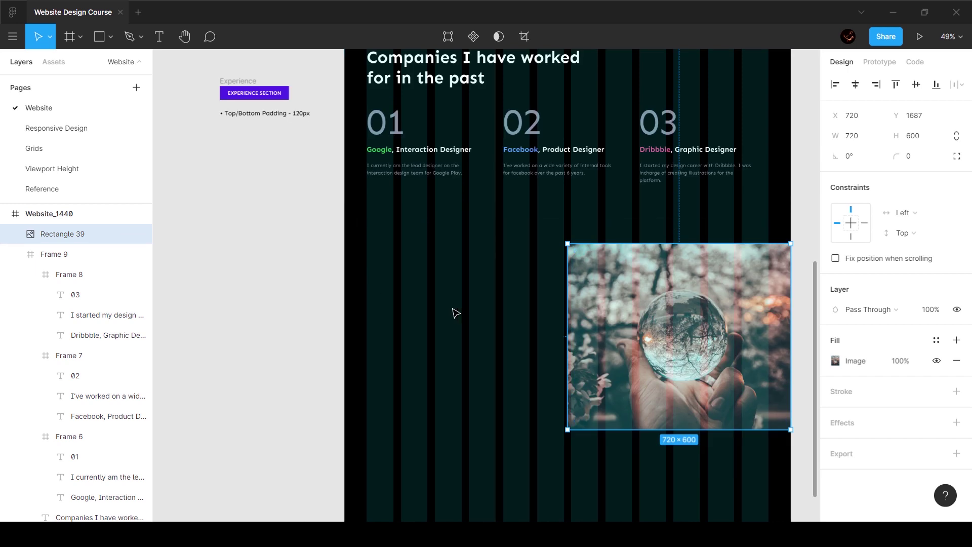
left_click_drag(686, 307, 685, 285)
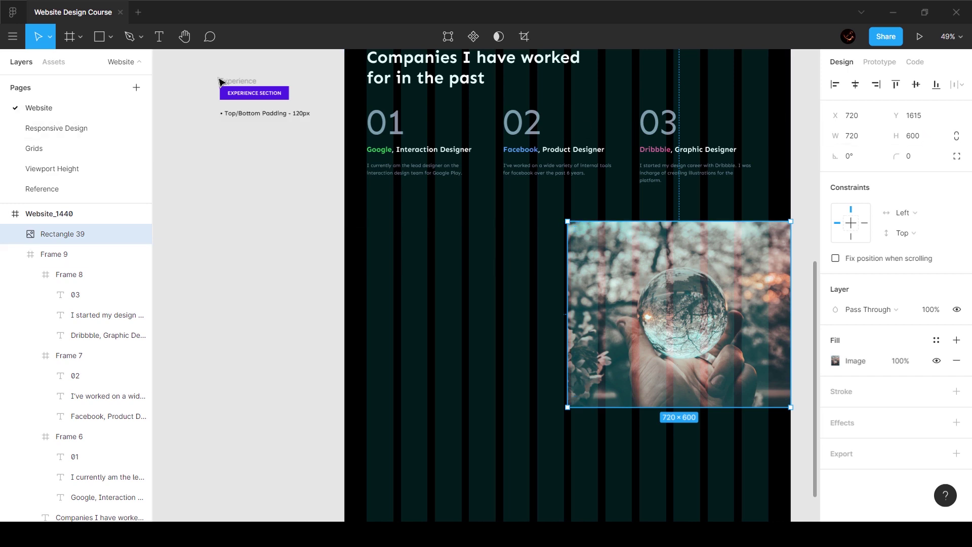
- Duplicate the Experience label and its Top/Bottom Padding - 120px note lower on the canvas
left_click_drag(184, 65, 330, 158)
left_click_drag(264, 108, 264, 283)
left_click(215, 261)
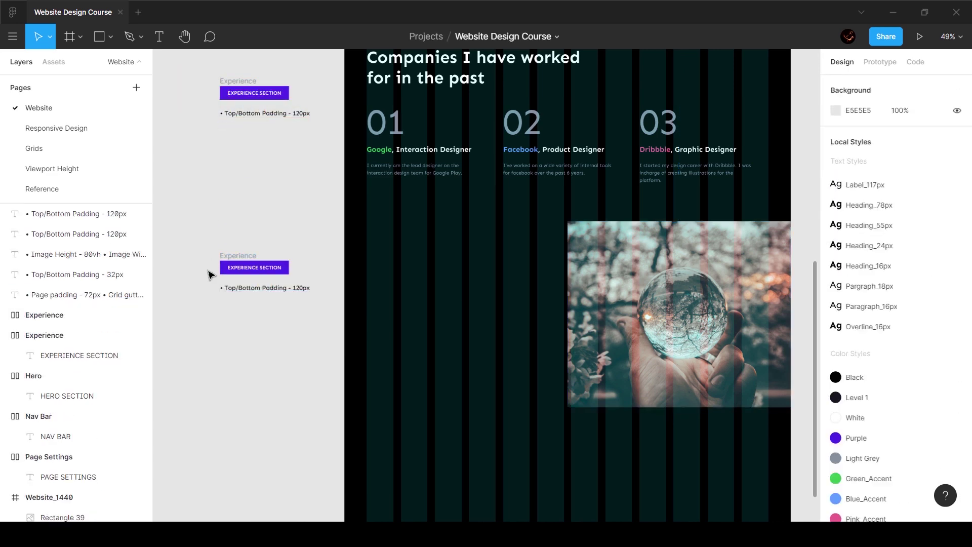
- Rename the copied section label frame to Philosophy
scroll(210, 271, "up", 5)
left_click(263, 245)
key("ctrl+r")
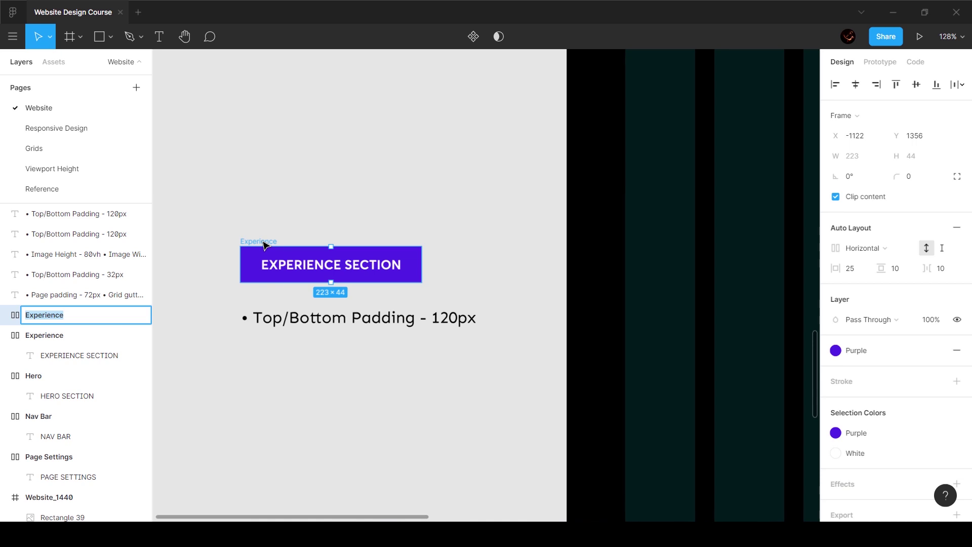
type("Philosophy")
key("Return")
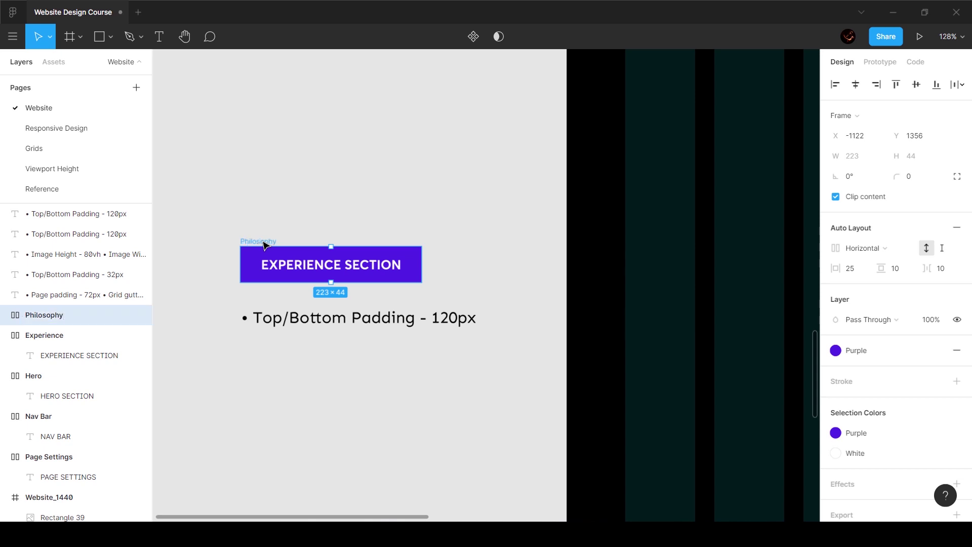
- Change the copied note text to read Content width - 50%
left_click(325, 328)
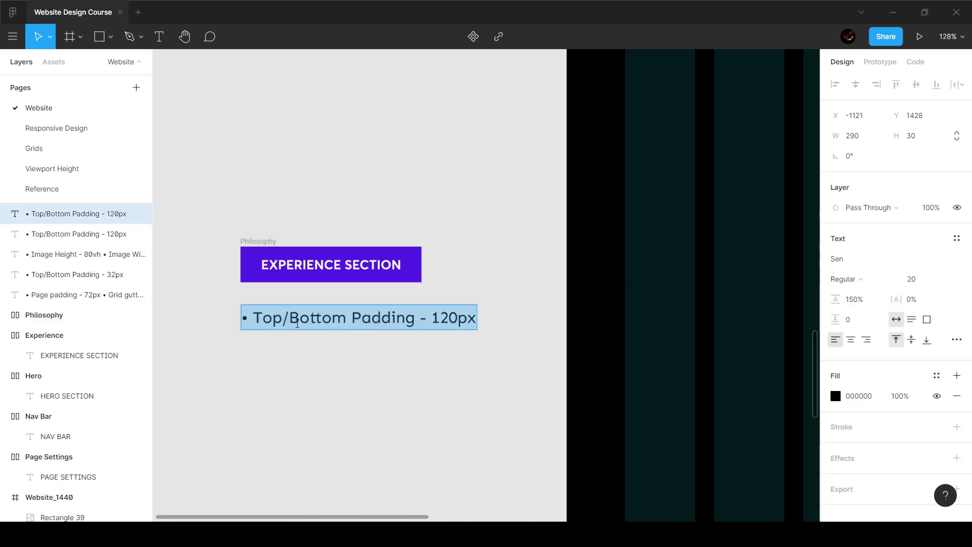
type("Content  width")
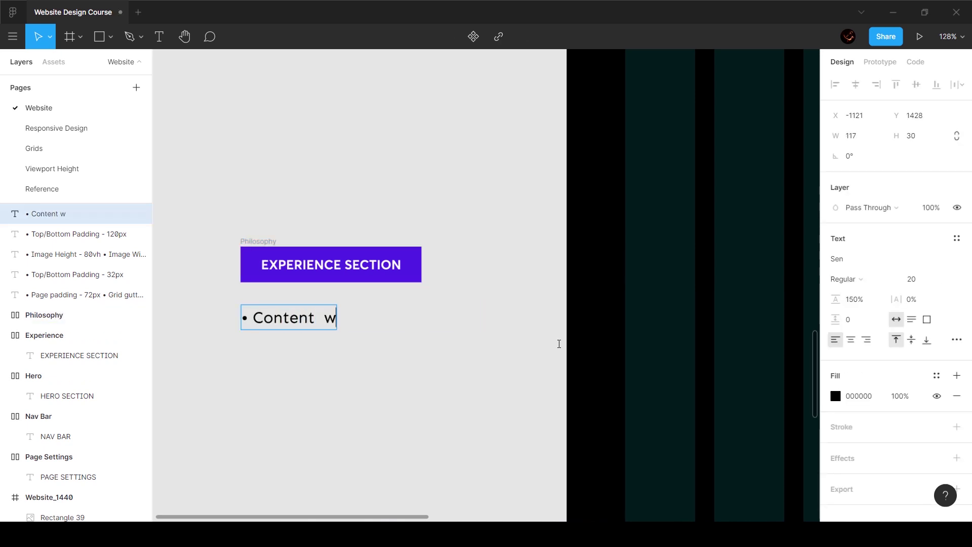
key("BackSpace")
key("BackSpace")
key("BackSpace")
key("BackSpace")
key("BackSpace")
key("BackSpace")
type("width")
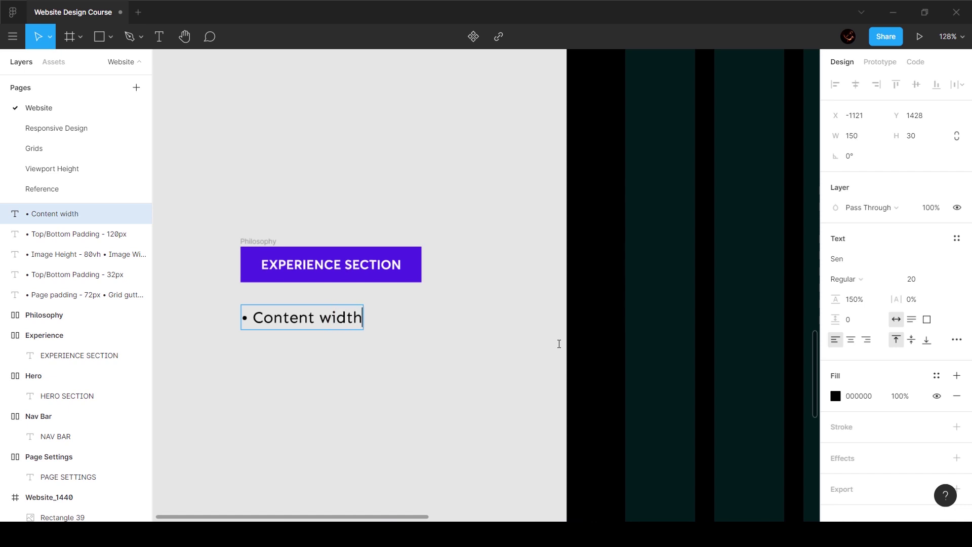
type(" - 50%")
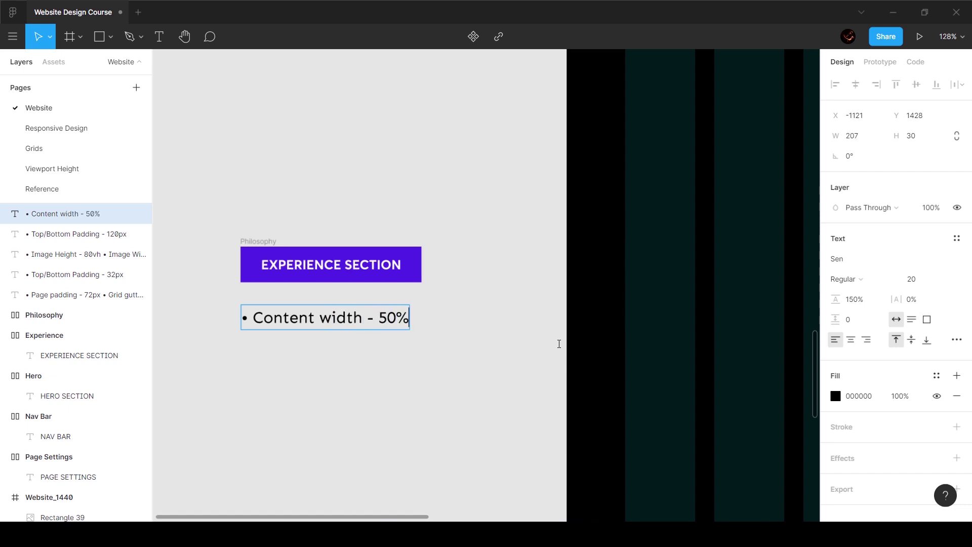
key("Escape")
scroll(477, 375, "down", 5)
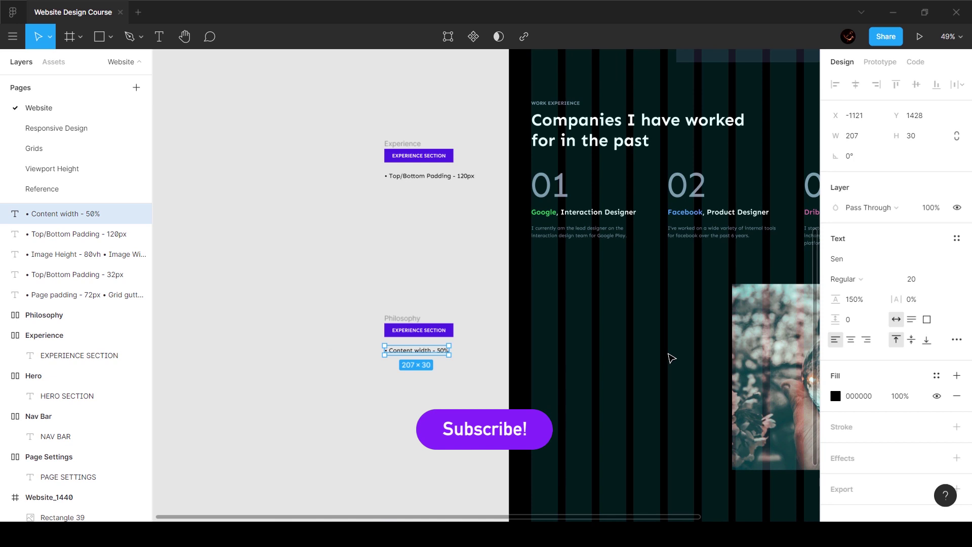
- Draw a rectangle spanning the left half beside the crystal-ball photo
scroll(358, 314, "down", 2)
scroll(358, 315, "up", 3)
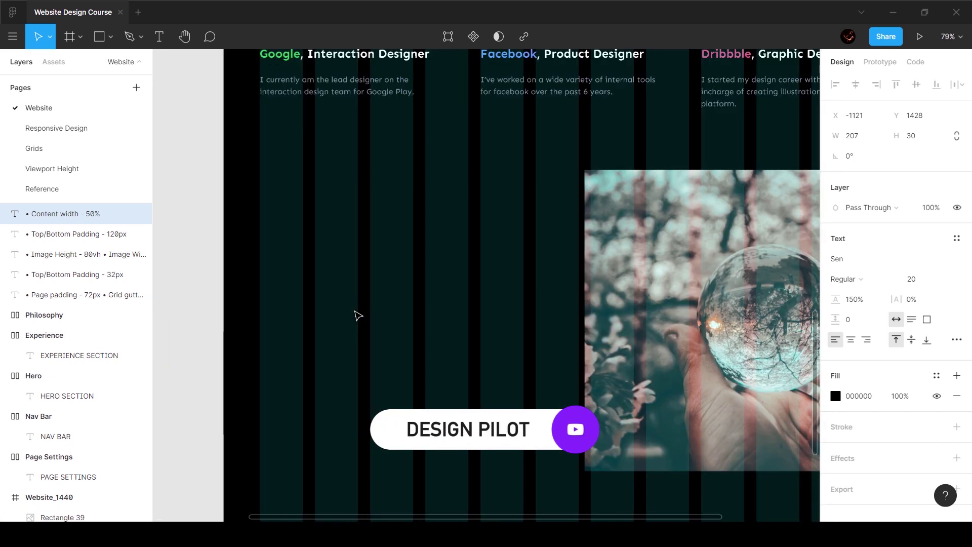
key("r")
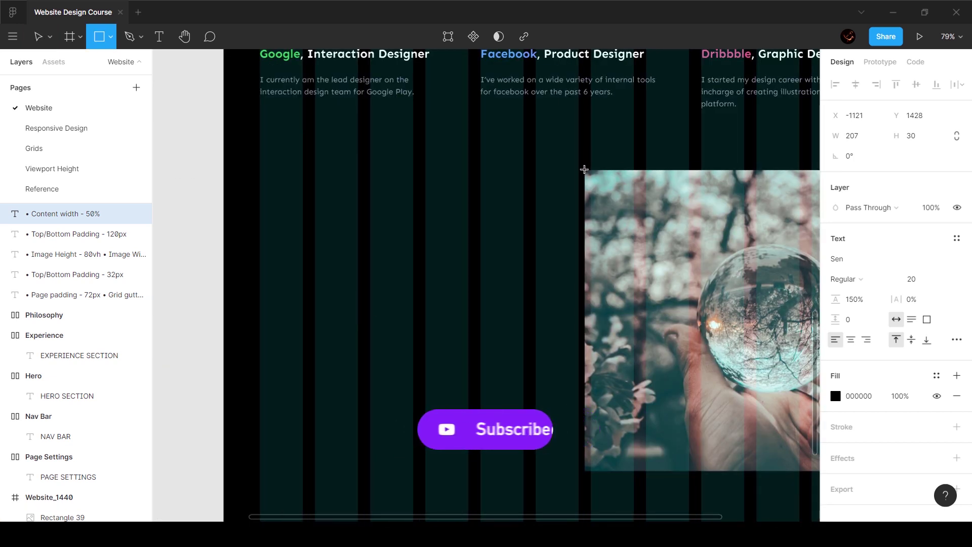
left_click_drag(584, 170, 468, 359)
mouse_move(380, 439)
left_mouse_down()
mouse_move(281, 514)
mouse_move(247, 477)
mouse_move(215, 469)
mouse_move(229, 472)
left_mouse_up()
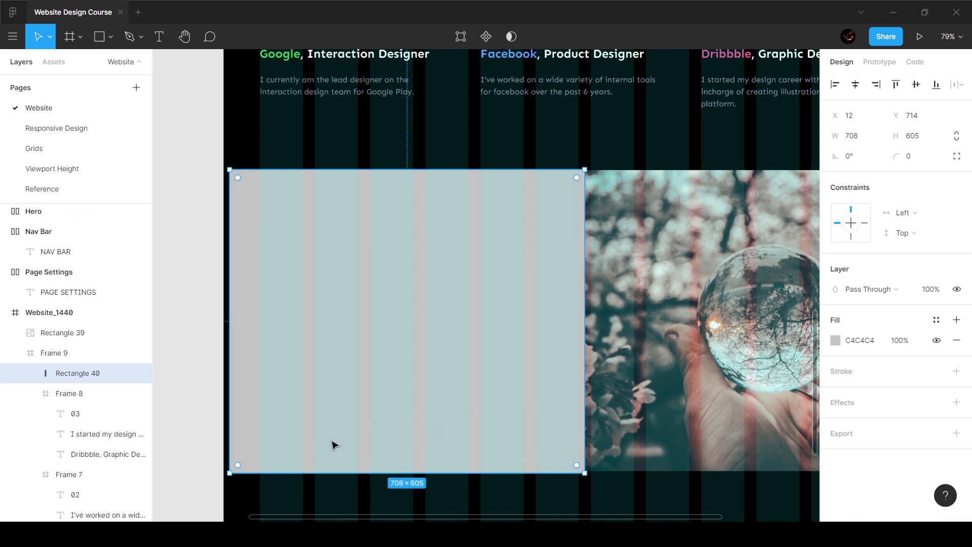
scroll(341, 404, "left", 4)
- Move the rectangle to the left edge at X 0 and set its height to 600
mouse_move(569, 287)
left_mouse_down()
mouse_move(553, 295)
mouse_move(574, 290)
left_mouse_up()
left_click(924, 134)
type("600")
key("Return")
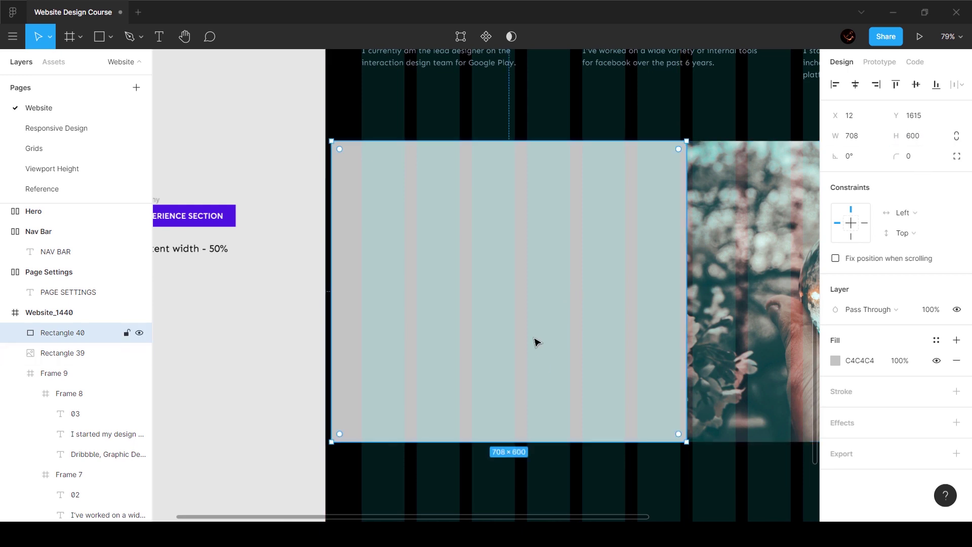
left_click(297, 317)
left_click(614, 253)
- Add a second bullet reading Height - 60% under Content width - 50%
scroll(614, 253, "down", 5)
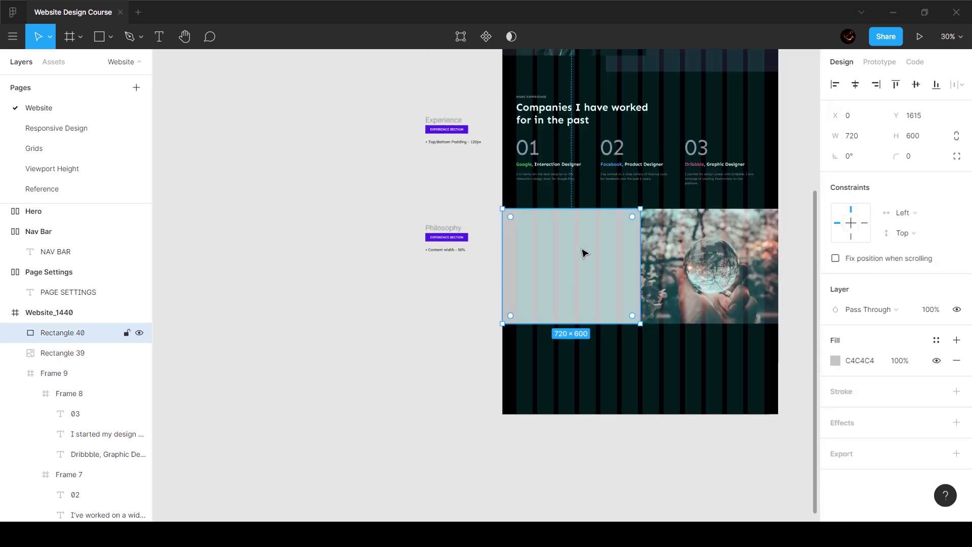
scroll(583, 253, "up", 3)
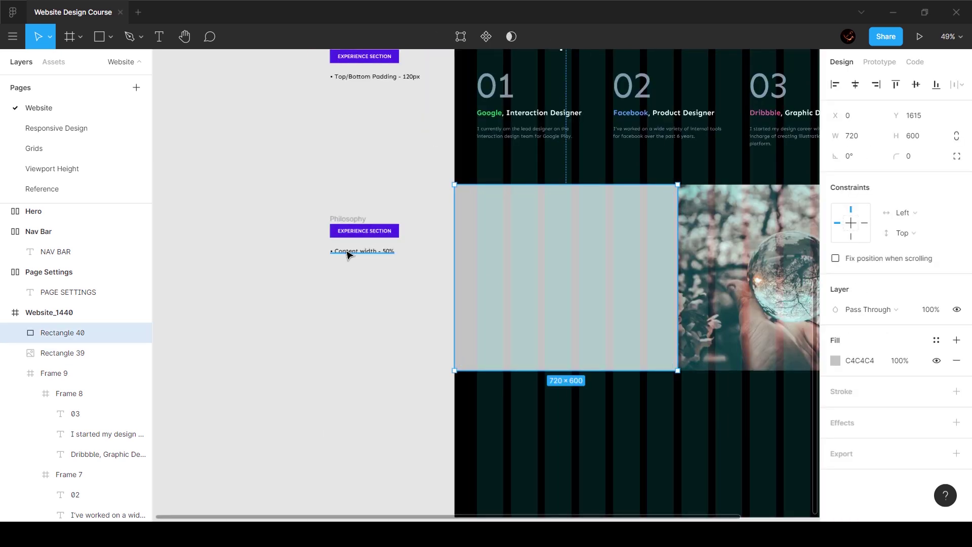
scroll(350, 254, "up", 5)
left_click(410, 262)
key("Right")
key("Return")
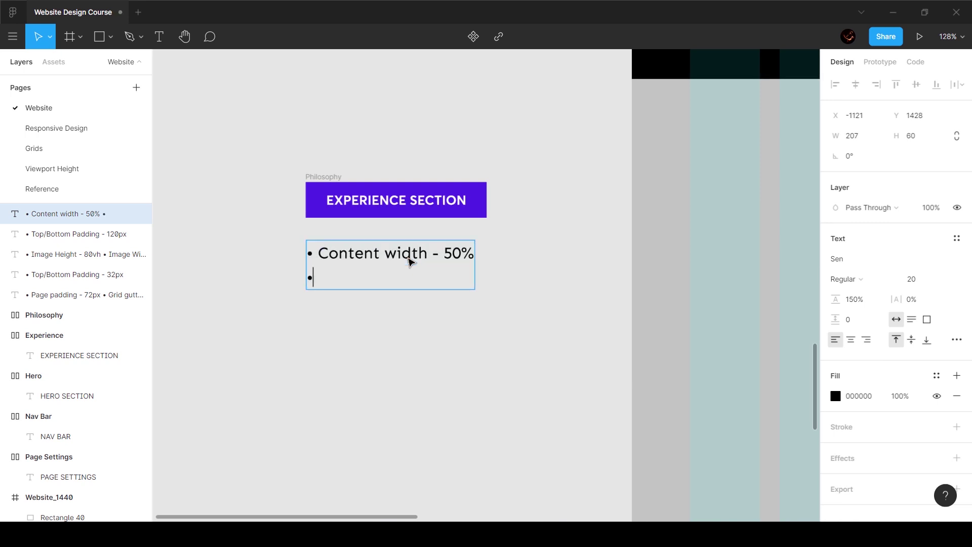
type("Hieght")
key("BackSpace")
key("BackSpace")
key("BackSpace")
key("BackSpace")
key("BackSpace")
type("eight ")
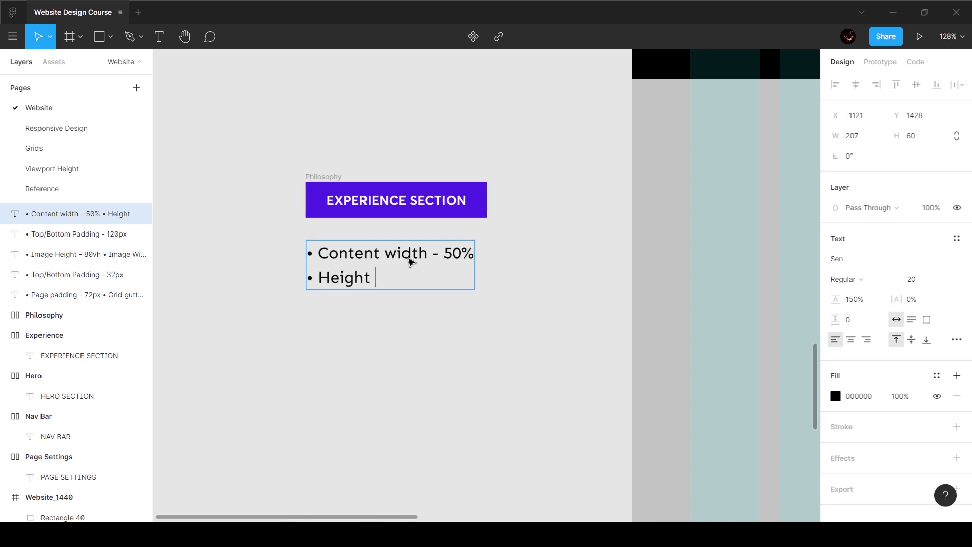
type("60%")
left_click(376, 290)
type("-")
key("Escape")
- Correct the second bullet's value so it reads Height - 600px
left_click(481, 344)
double_click(405, 279)
left_click(405, 278)
key("BackSpace")
key("BackSpace")
type("00px")
left_click(503, 333)
scroll(504, 332, "down", 10)
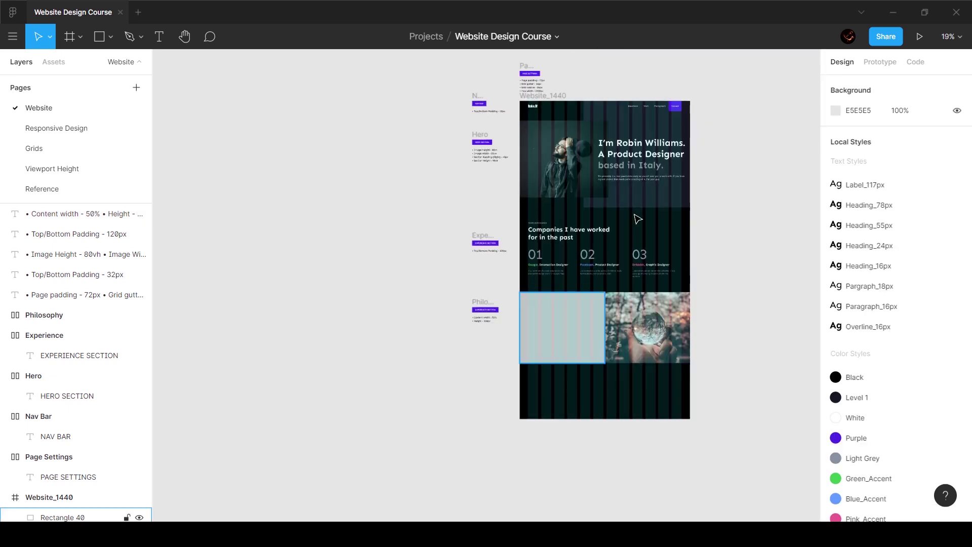
- Hide the layout grids and select the grey Rectangle 40 beside the photo
scroll(548, 89, "up", 10)
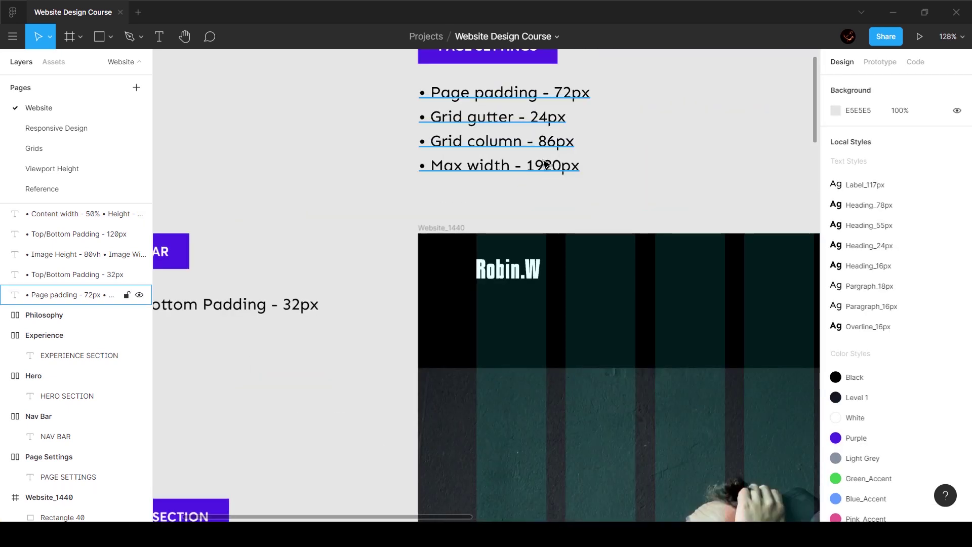
scroll(506, 169, "down", 10)
scroll(614, 319, "up", 5)
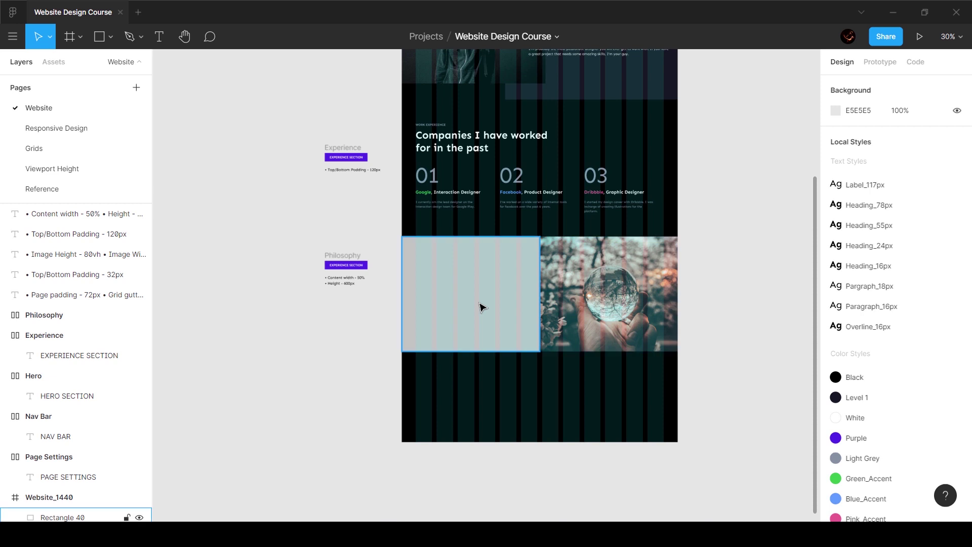
scroll(478, 306, "up", 3)
key("ctrl+shift+4")
left_click(482, 259)
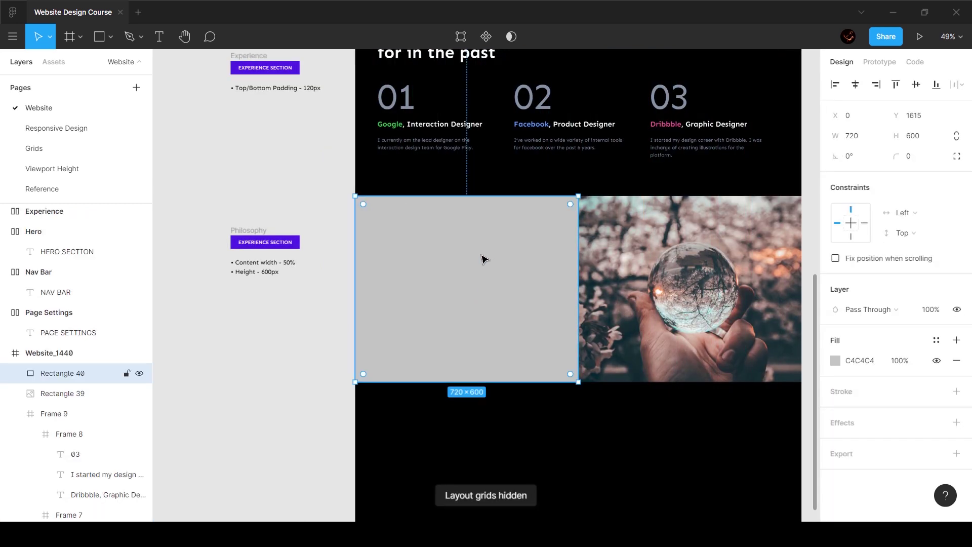
- Check the reference panel's colour, then fill Rectangle 40 with FFF3E4
left_click(60, 191)
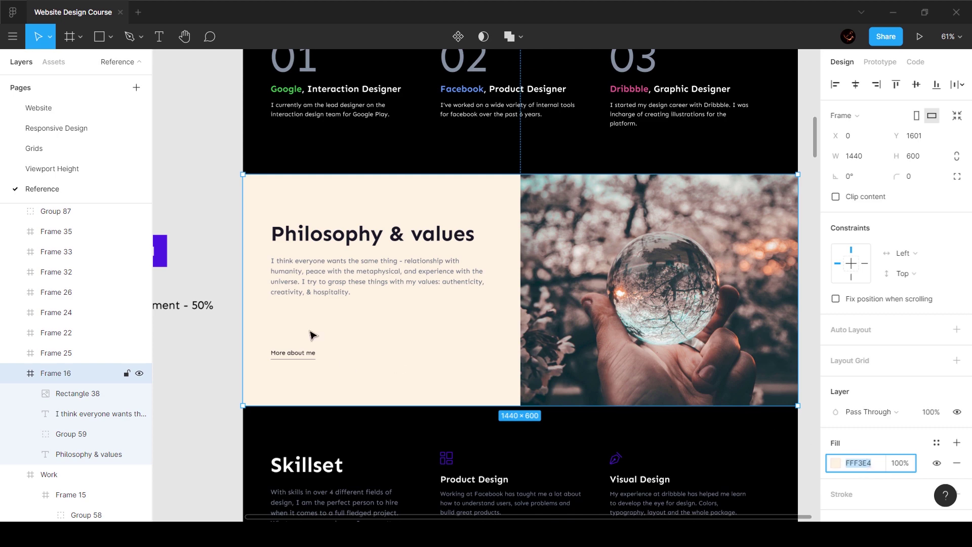
left_click(59, 108)
left_click(855, 361)
type("FFF3E4")
key("Return")
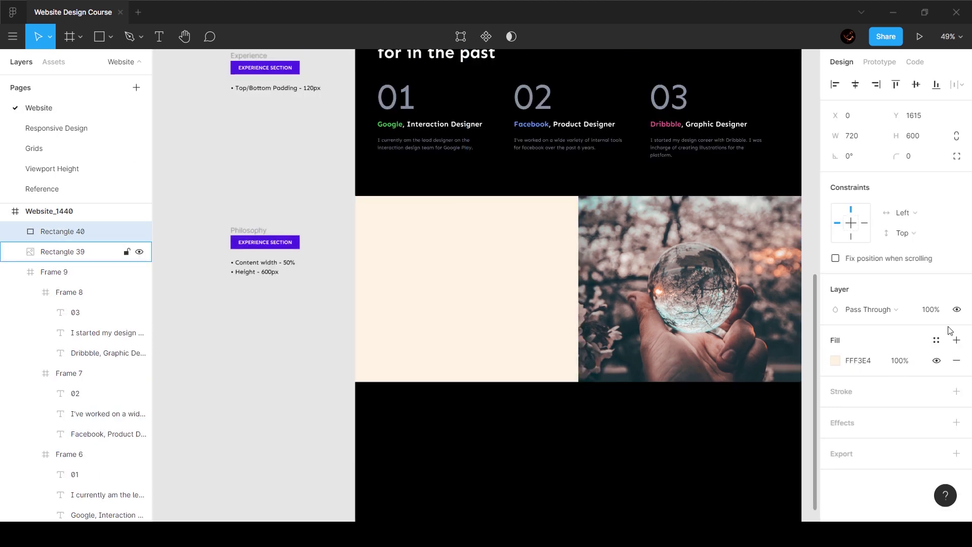
- Save the FFF3E4 fill as a new colour style named Peach Accent
left_click(936, 340)
left_click(949, 366)
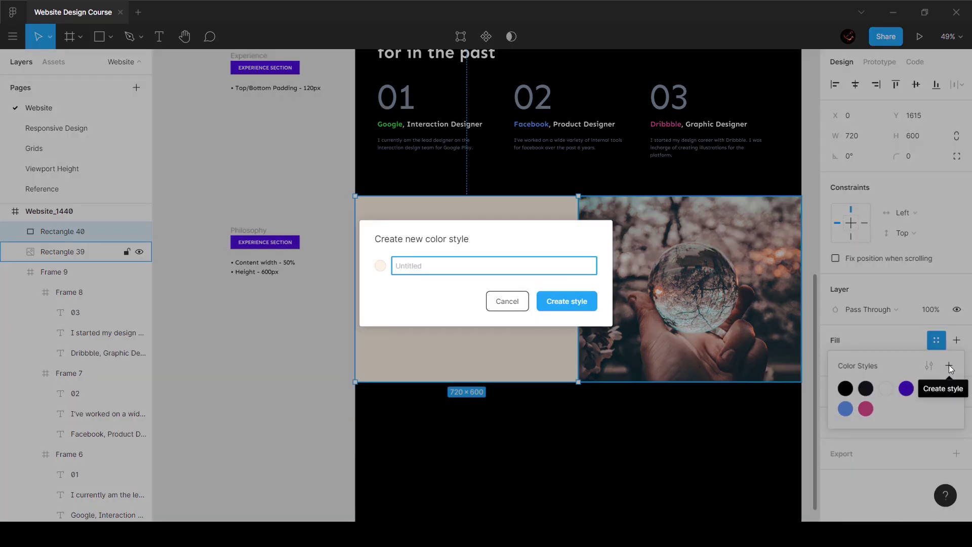
type("Peach co")
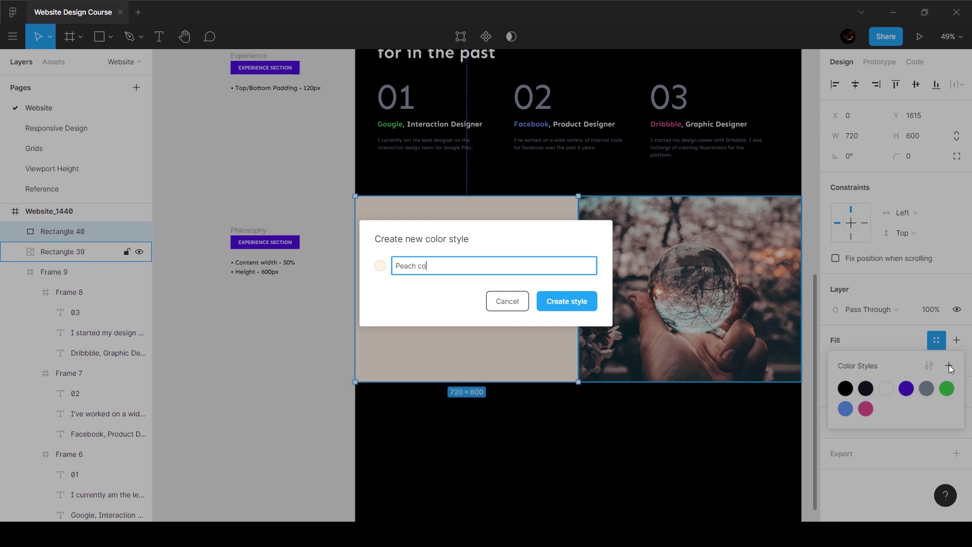
type("lor")
key("ctrl+shift+Left")
type("Accent")
key("Return")
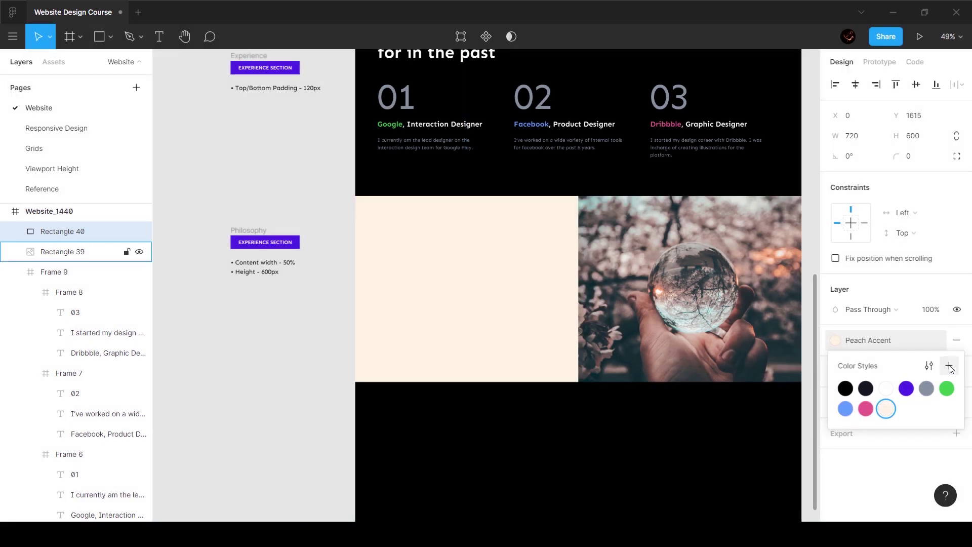
left_click(300, 299)
- Copy the Companies heading into the peach panel and colour it with the dark Level 1 style
scroll(540, 236, "up", 3)
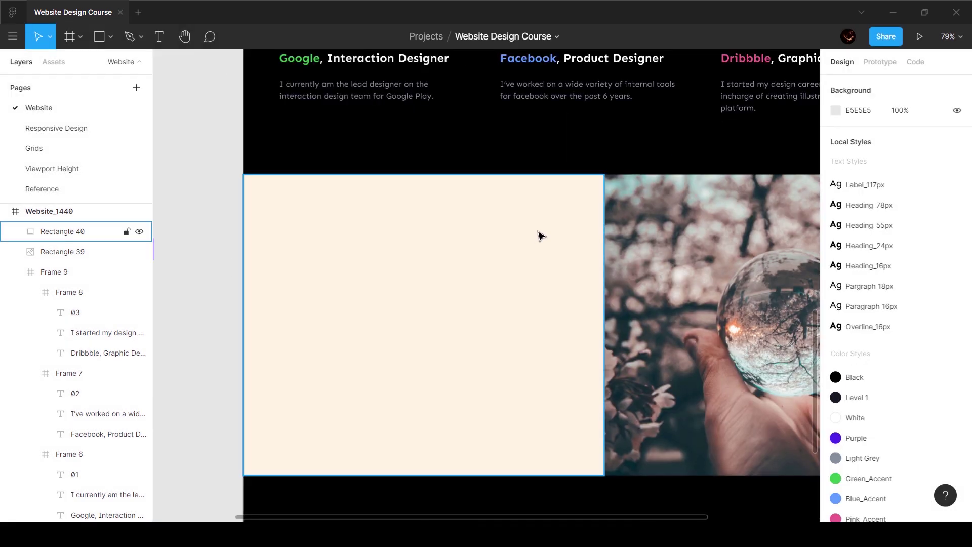
scroll(539, 238, "down", 3)
scroll(401, 128, "up", 2)
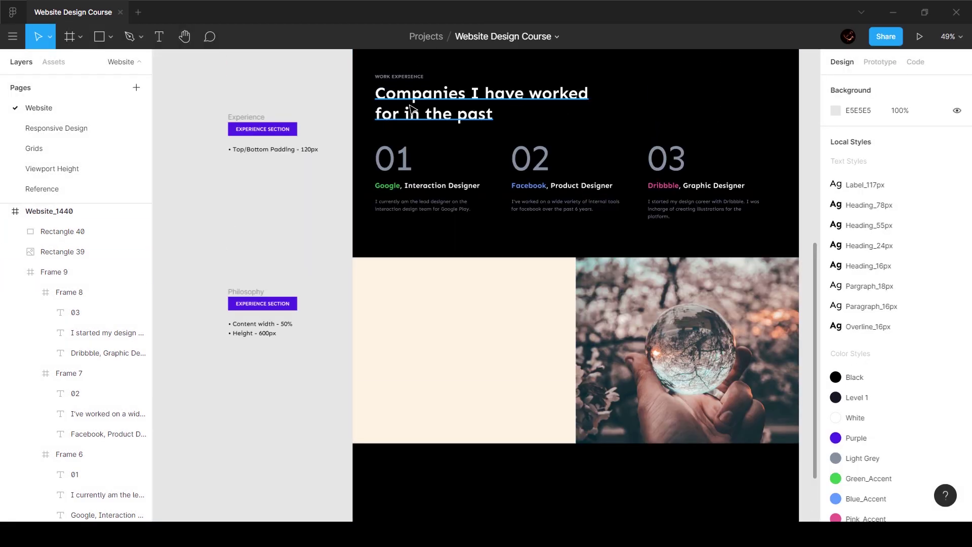
double_click(411, 108)
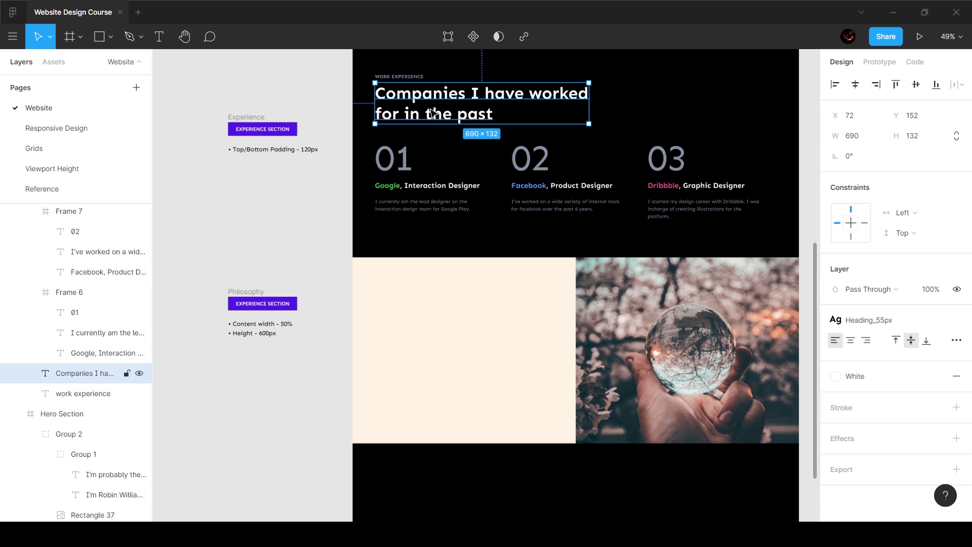
key("ctrl+c")
key("ctrl+v")
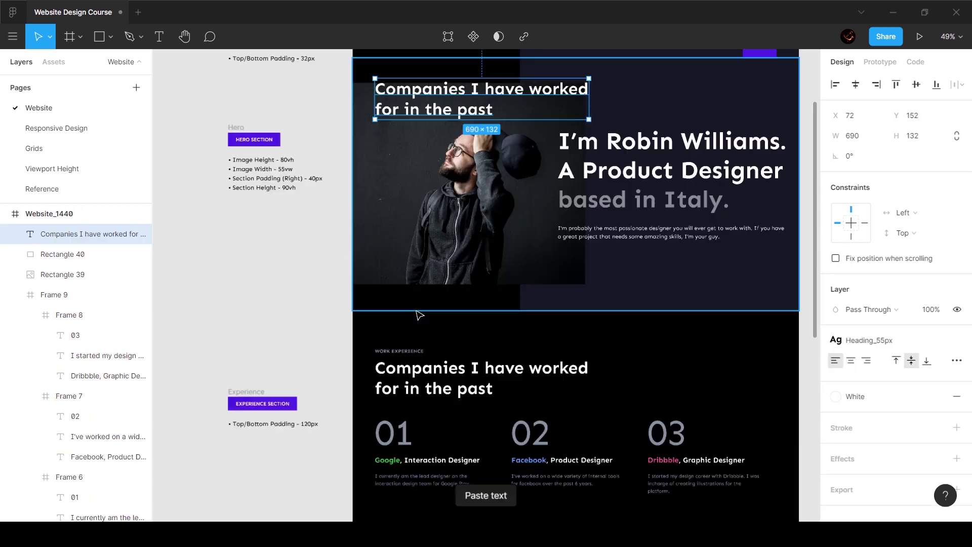
scroll(439, 119, "down", 3)
left_click_drag(438, 118, 434, 427)
scroll(434, 427, "up", 5)
scroll(490, 383, "down", 2)
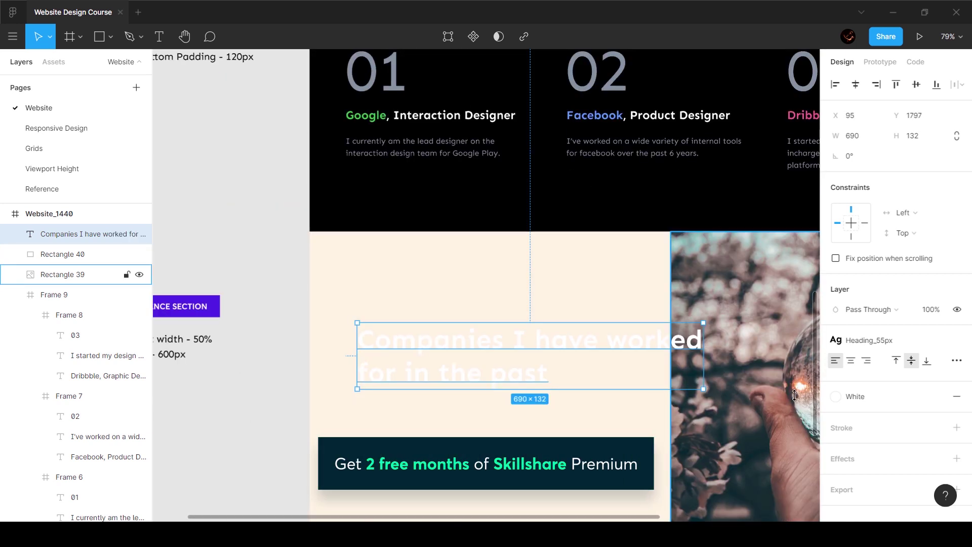
left_click(879, 401)
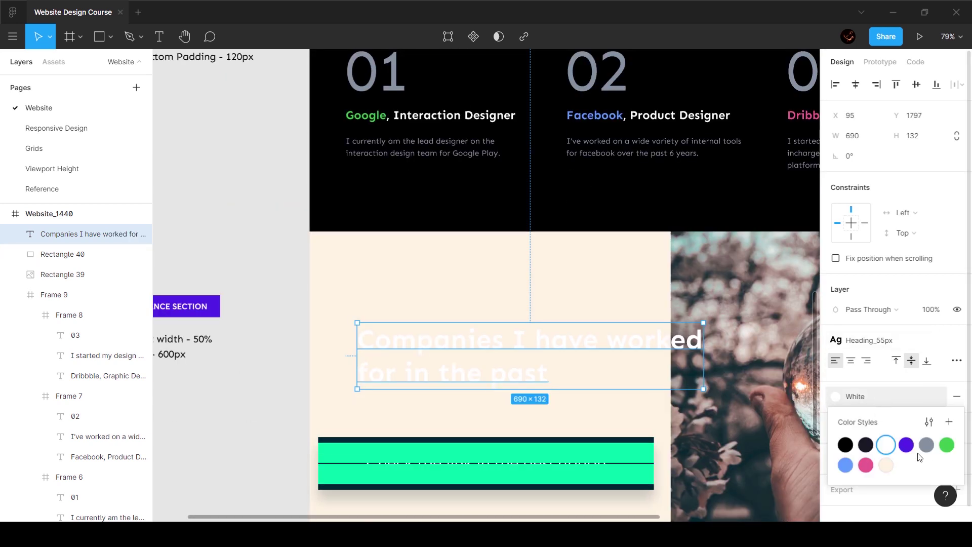
left_click(866, 445)
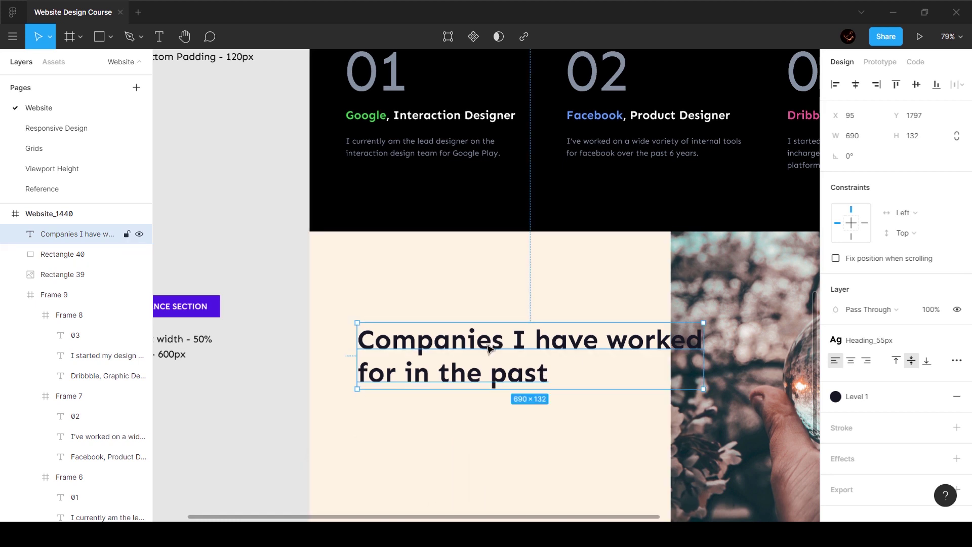
- Replace the heading copy's text with 'Philosophy & values' taken from the Reference page
double_click(439, 370)
left_click(59, 197)
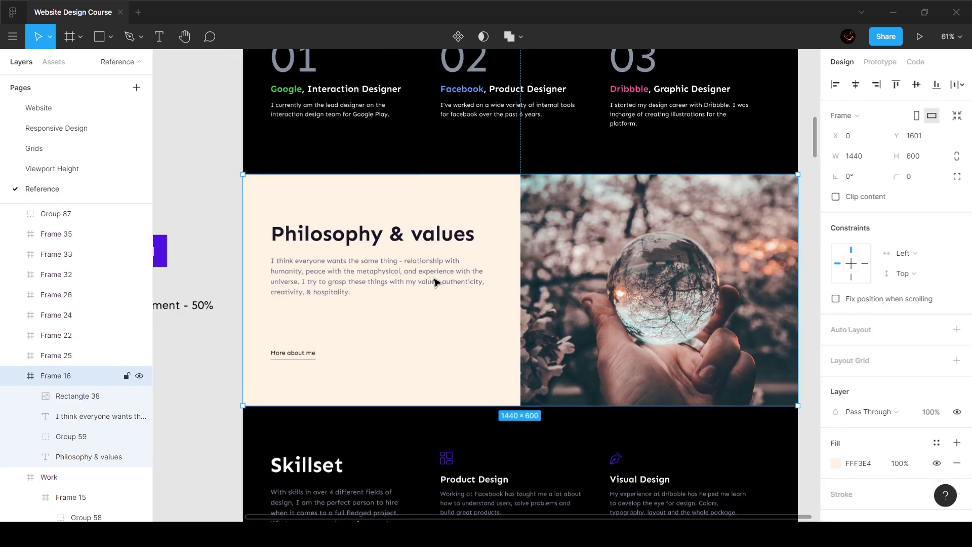
left_click(381, 234)
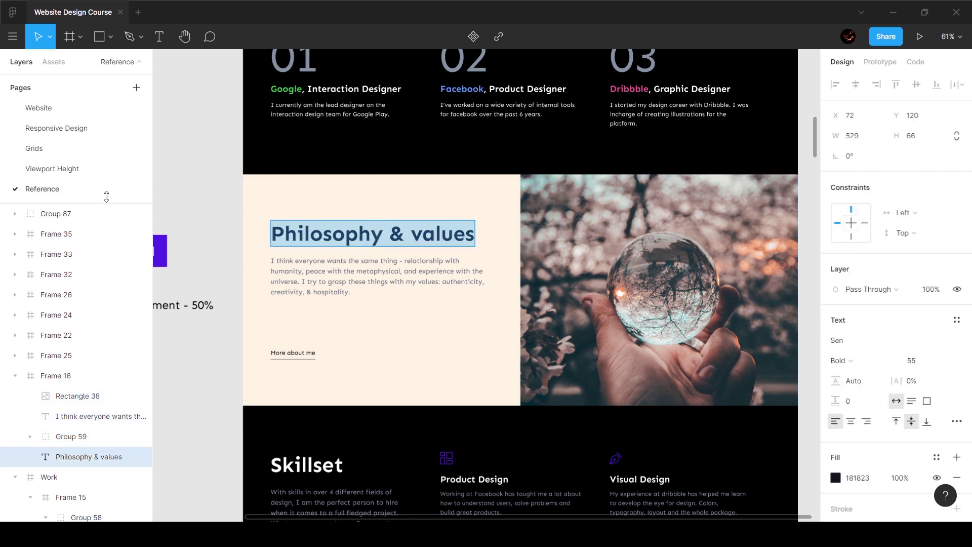
left_click(77, 108)
key("ctrl+v")
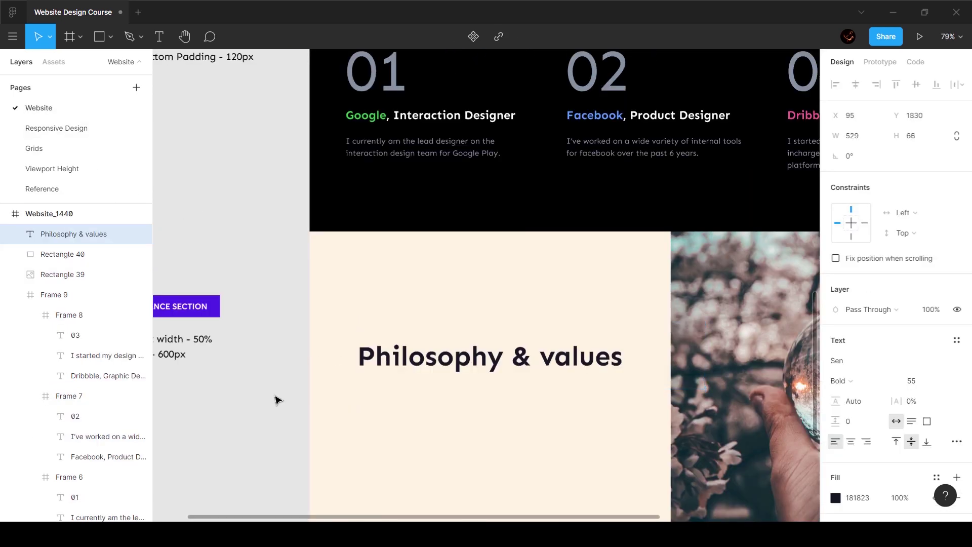
left_click(277, 400)
- Position the heading at the panel's top-left, 72 from the left edge, matching the reference spacing
left_click(457, 363)
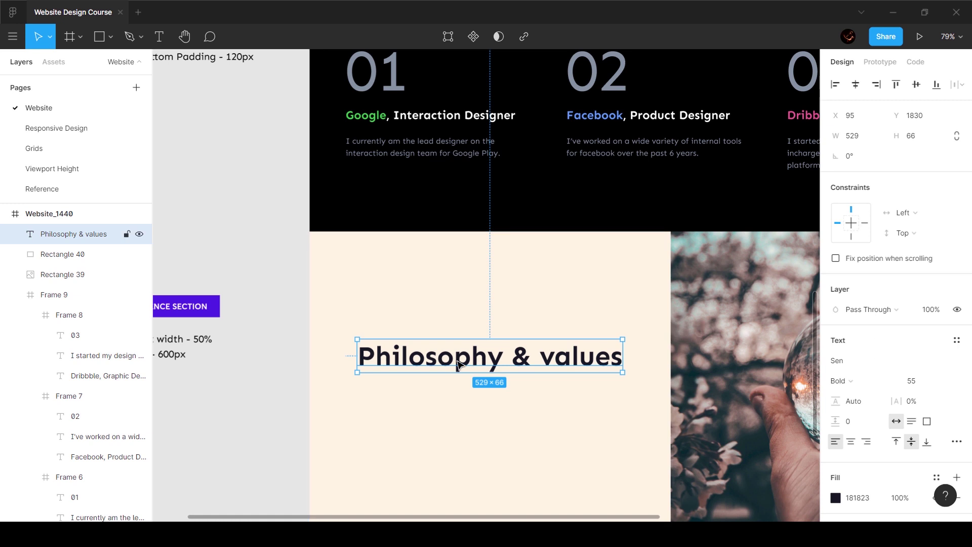
left_click_drag(457, 364, 448, 304)
key("alt")
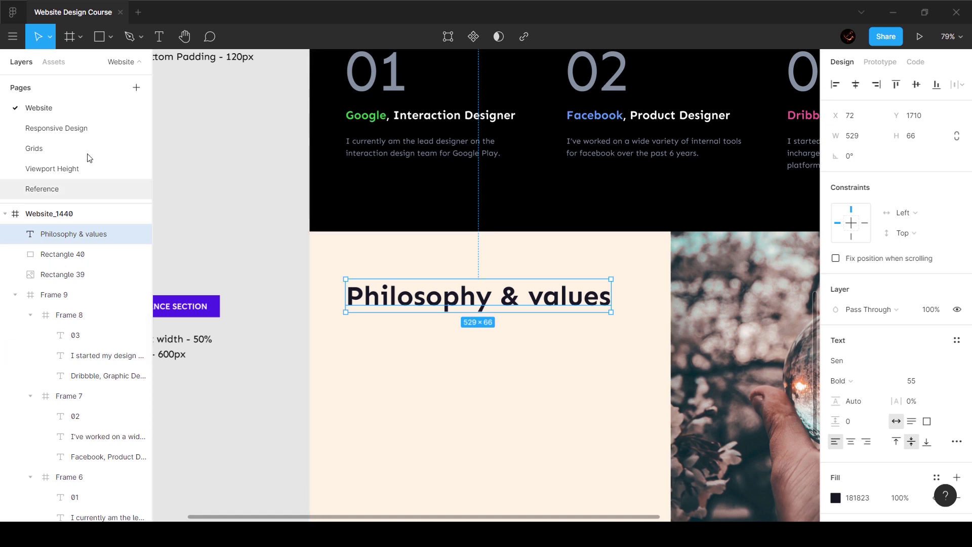
left_click(43, 189)
key("alt")
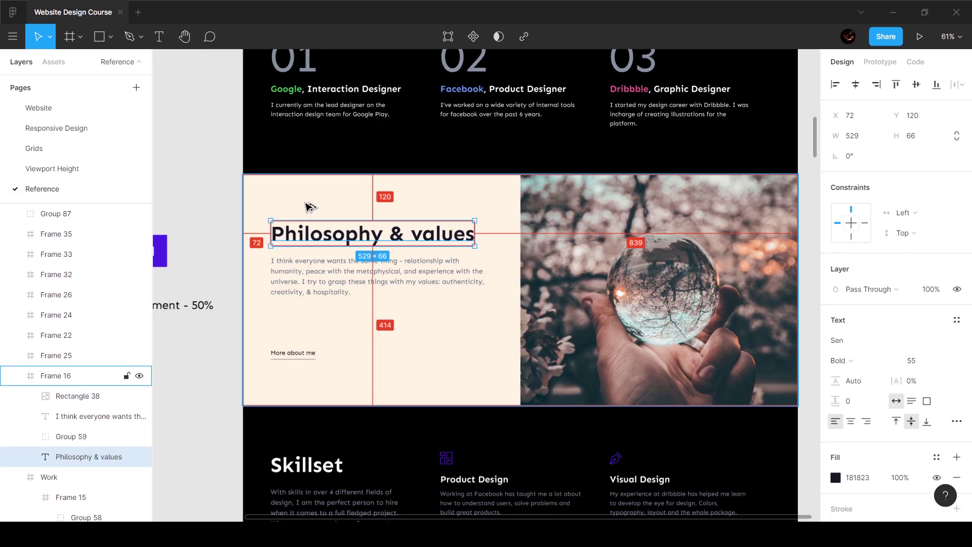
left_click(38, 107)
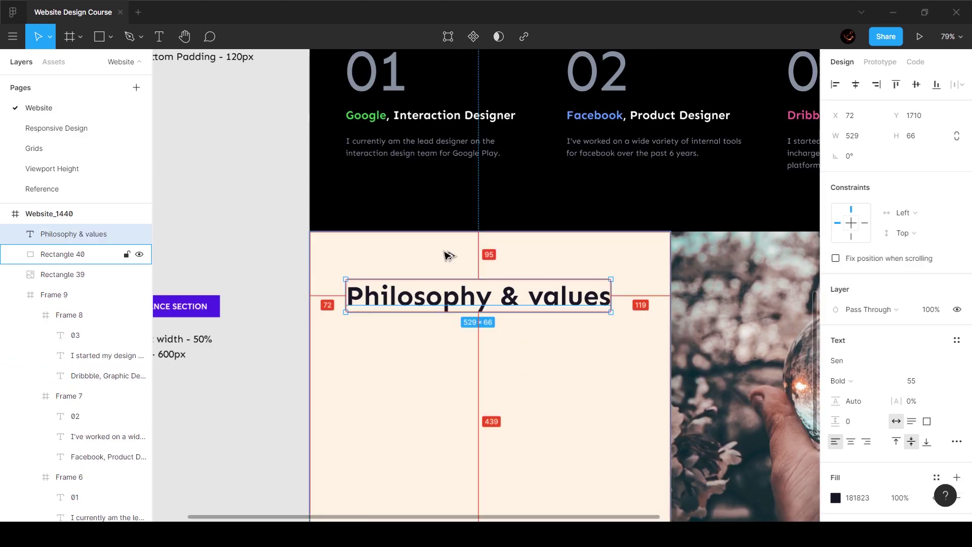
key("shift+Down")
key("shift+Down")
key("Down")
key("Down")
key("Down")
key("Down")
key("Down")
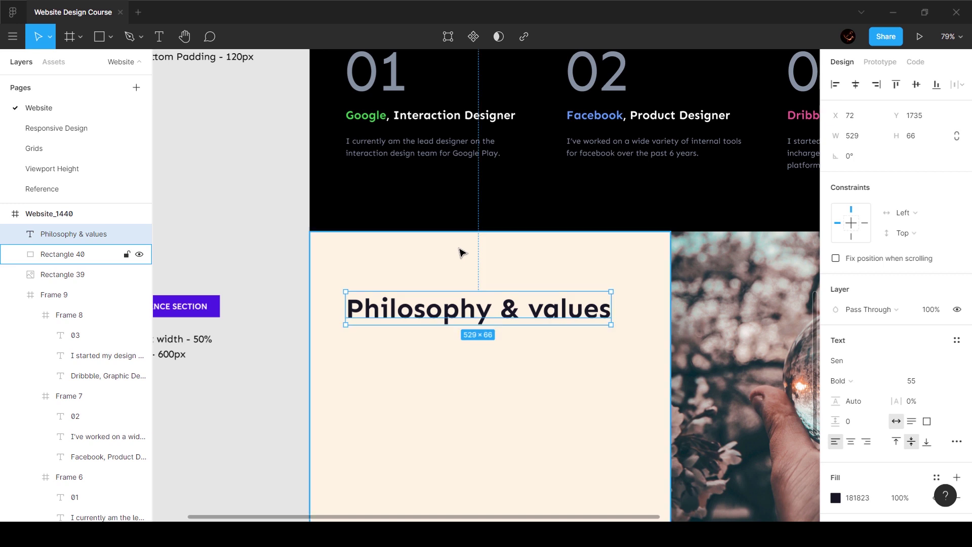
scroll(461, 252, "down", 2)
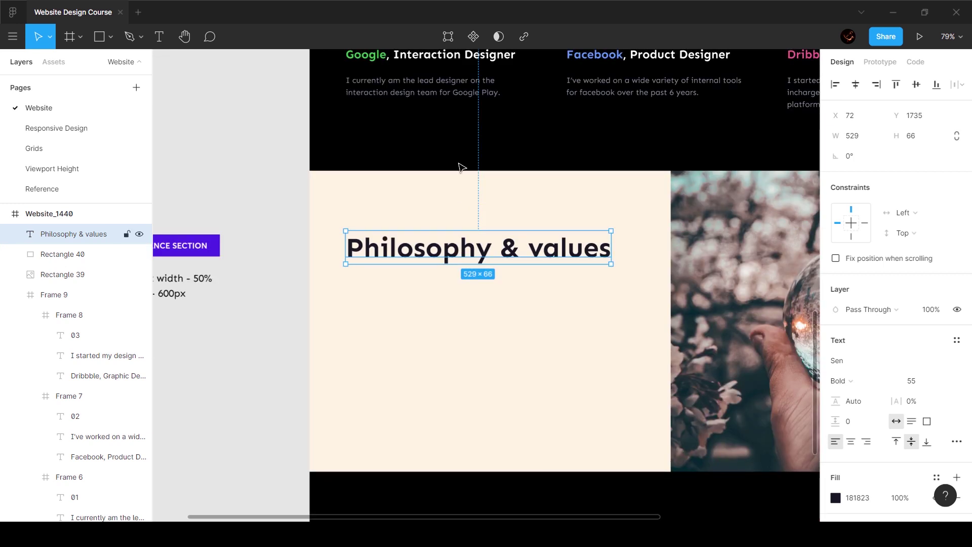
- Paste the Google paragraph below the heading, then inspect the reference paragraph's Sen Regular 18 styling
left_click(418, 101, "ctrl")
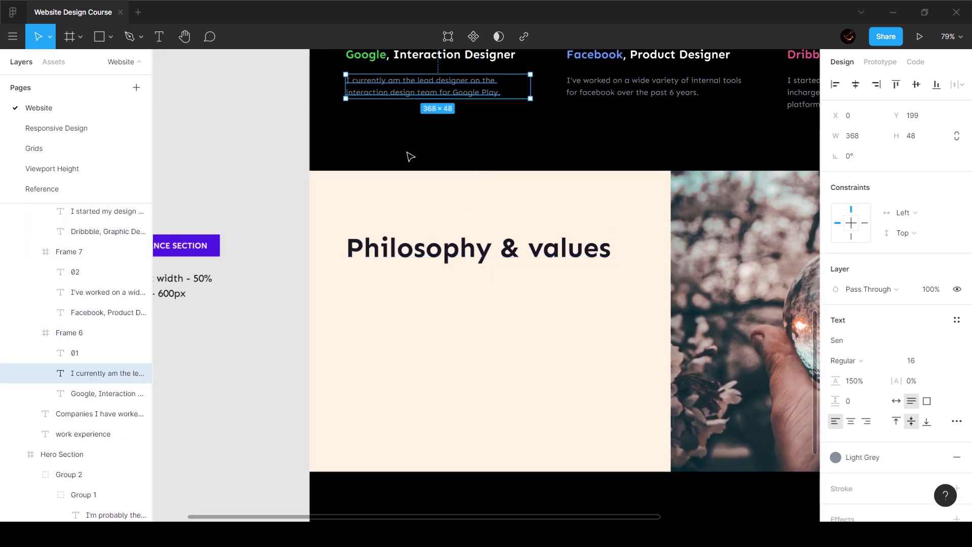
key("ctrl+v")
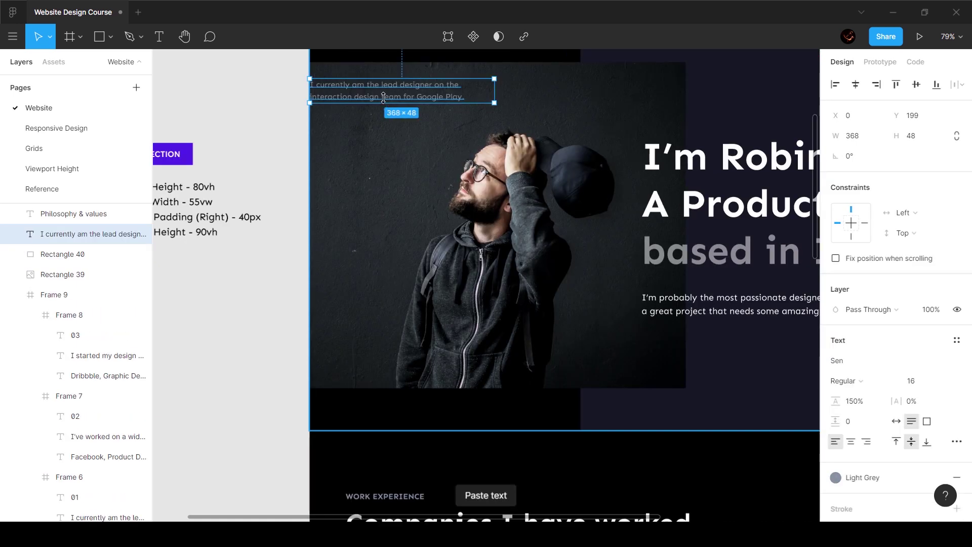
scroll(387, 99, "down", 5)
left_click_drag(387, 99, 324, 249)
scroll(387, 293, "up", 10)
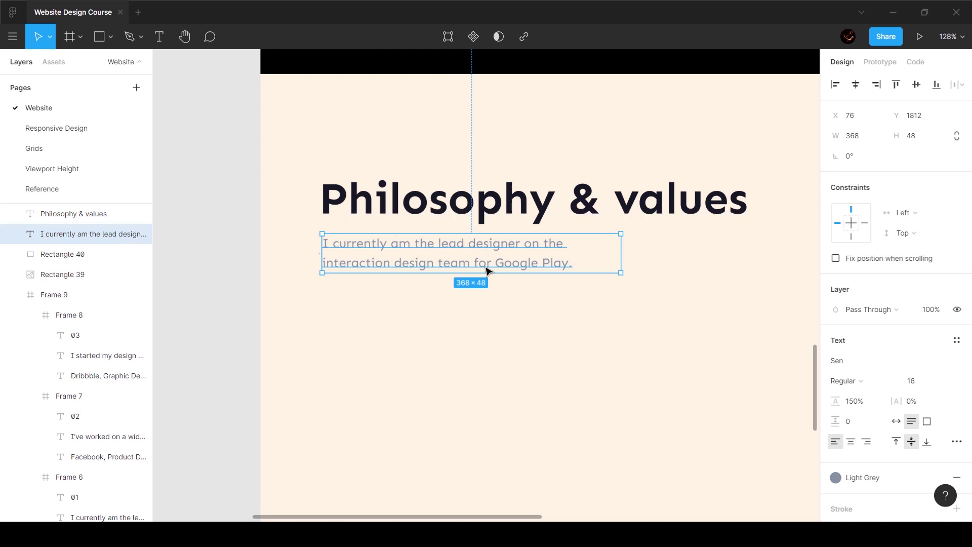
left_click(60, 191)
left_click(321, 281)
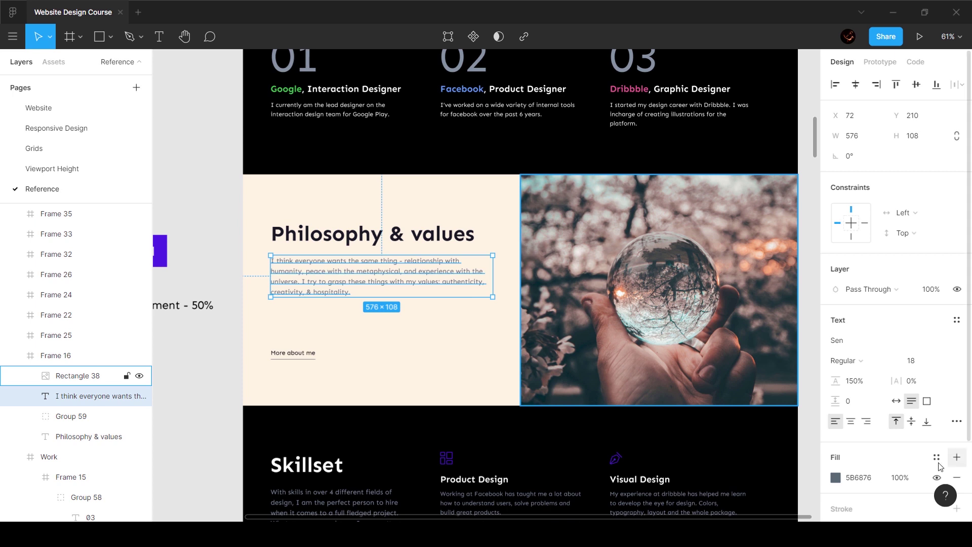
- Copy 5B6876 from the reference and set it as the paragraph's fill, detaching Light Grey
left_click(869, 478)
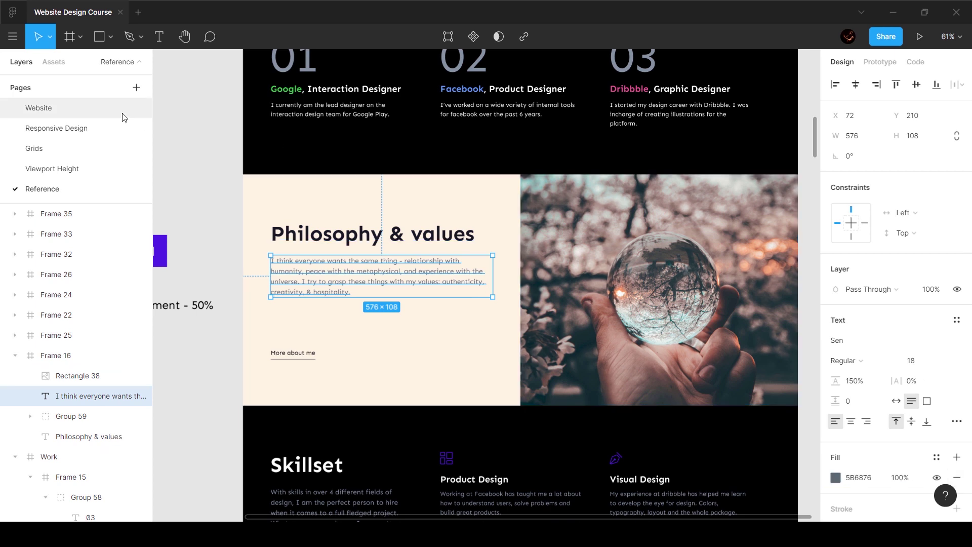
left_click(124, 111)
key("ctrl+v")
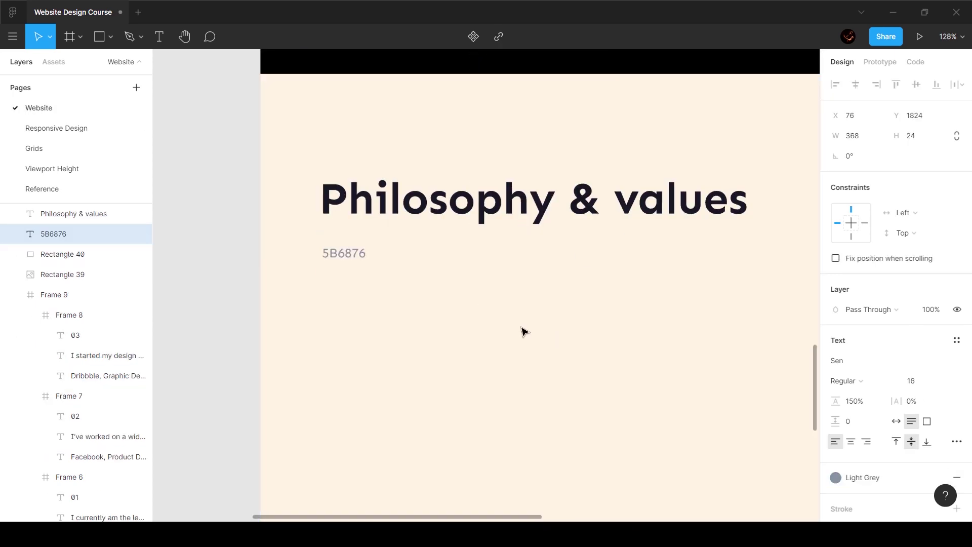
key("ctrl+z")
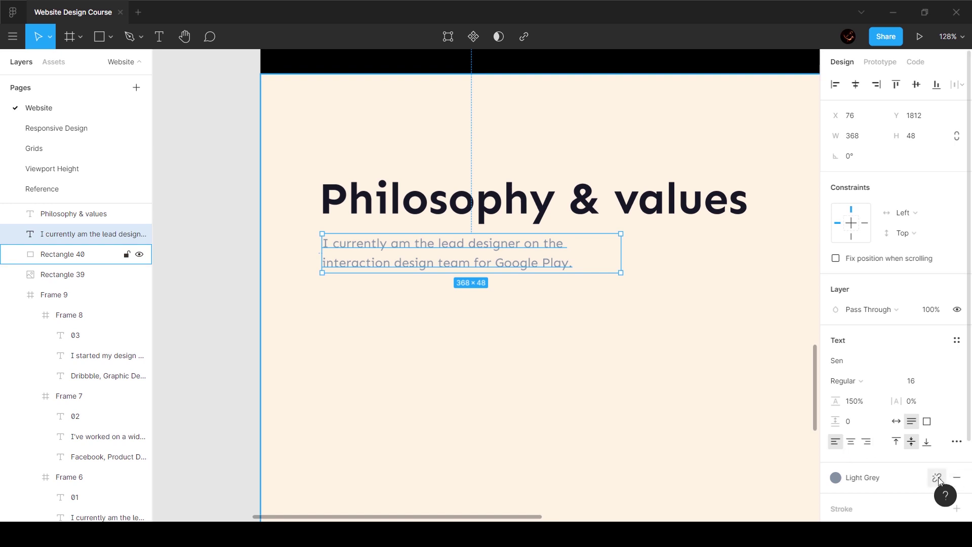
left_click(937, 477)
scroll(891, 405, "down", 2)
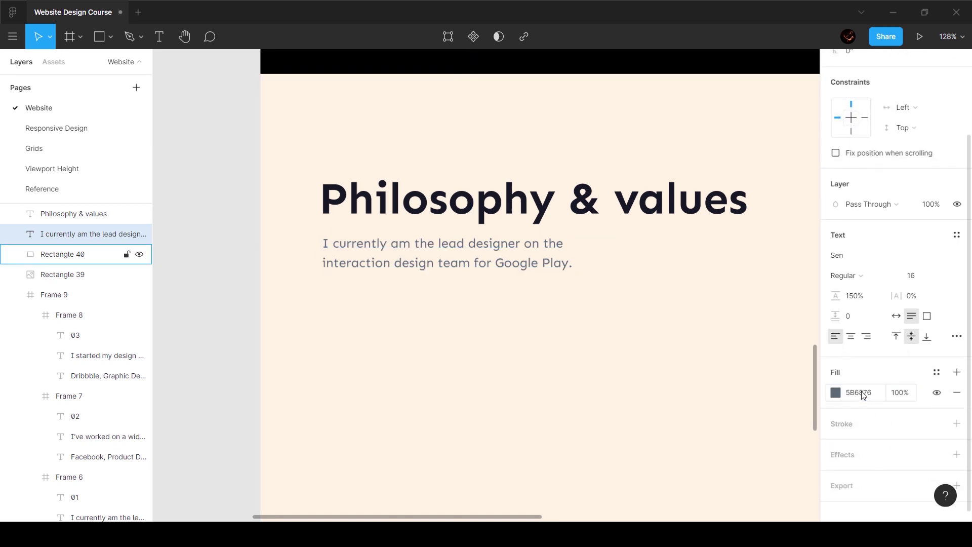
- Save the fill as a 'Dark Grey' colour style and move it right after Light Grey
left_click(936, 372)
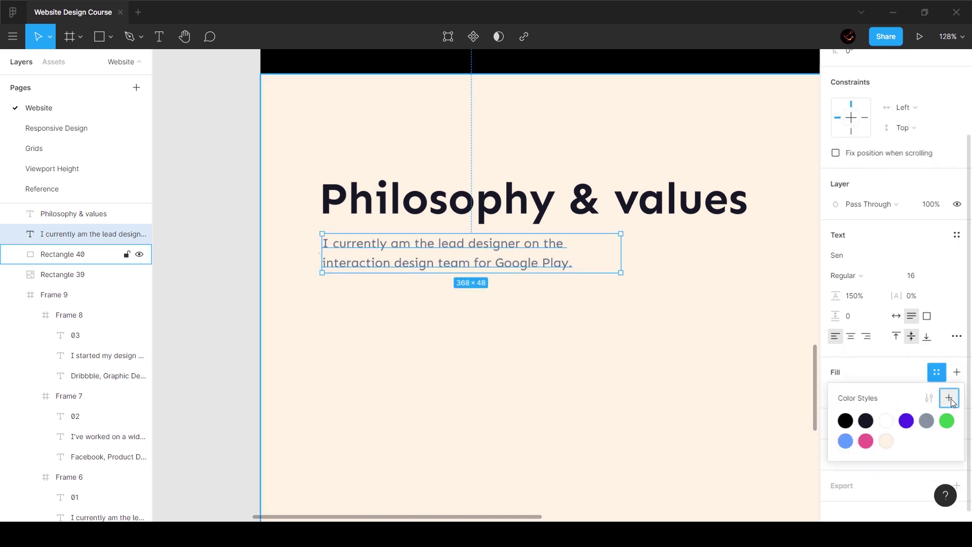
left_click(949, 397)
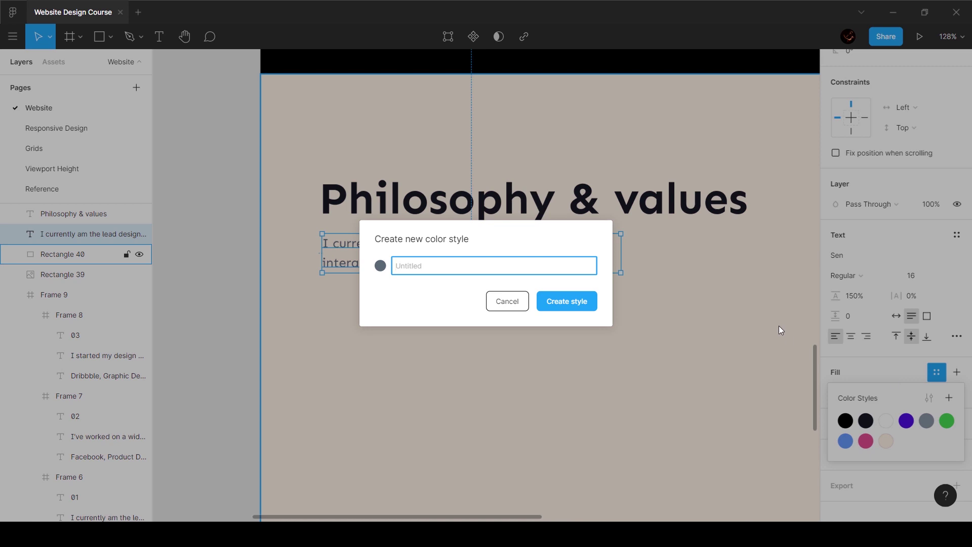
type("Dark Grey")
key("Return")
left_click(243, 215)
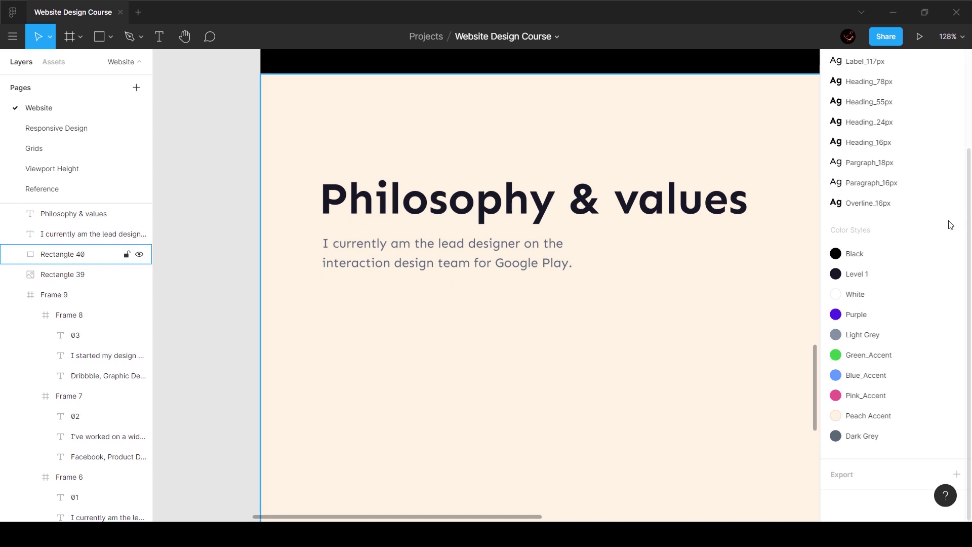
left_click_drag(863, 442, 867, 346)
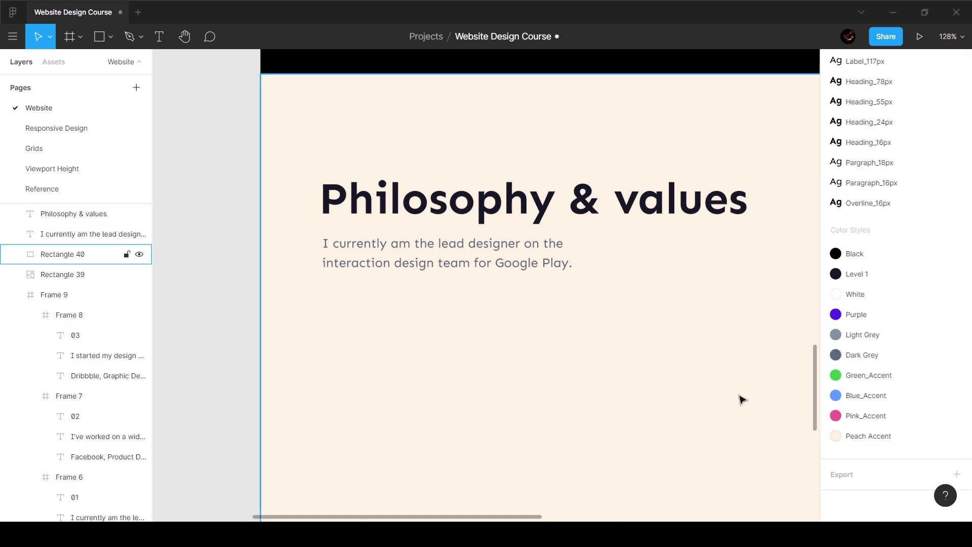
- Select the values paragraph, then switch to the whocanuse.com contrast checker in Chrome
left_click(418, 267)
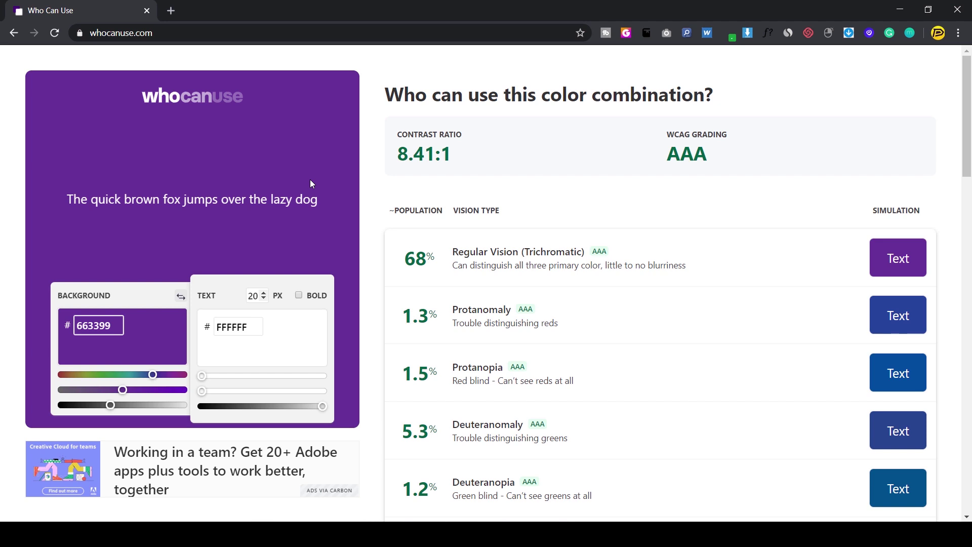
key("alt+Tab")
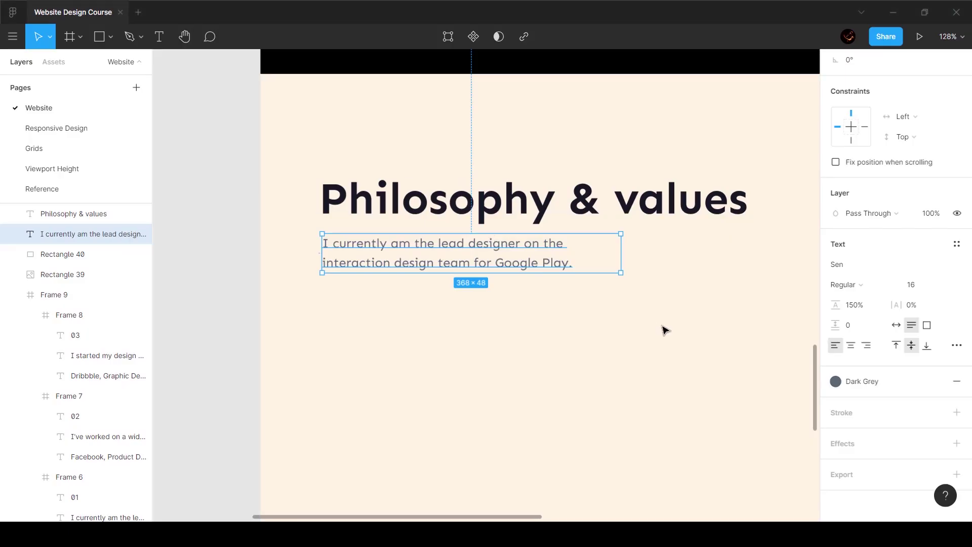
- Enter the paragraph's Light Grey value 8491A0 as the checker's text colour
left_click(903, 384)
left_click(926, 429)
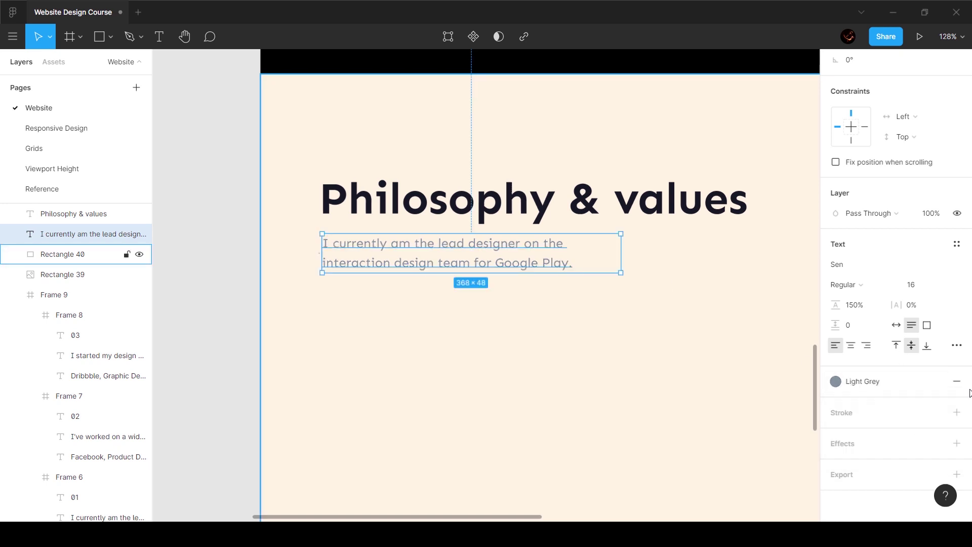
left_click(935, 382)
left_click(873, 381)
key("ctrl+c")
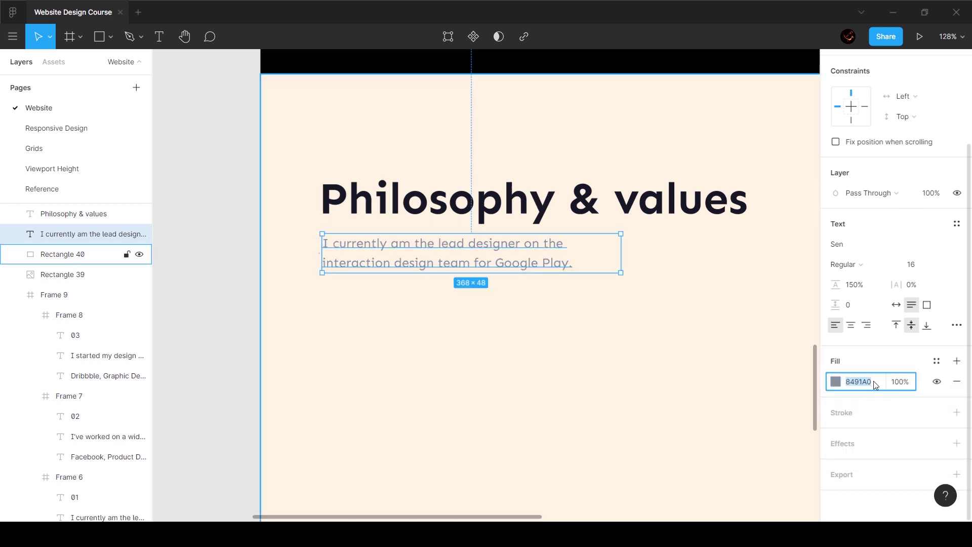
key("alt+Tab")
double_click(260, 329)
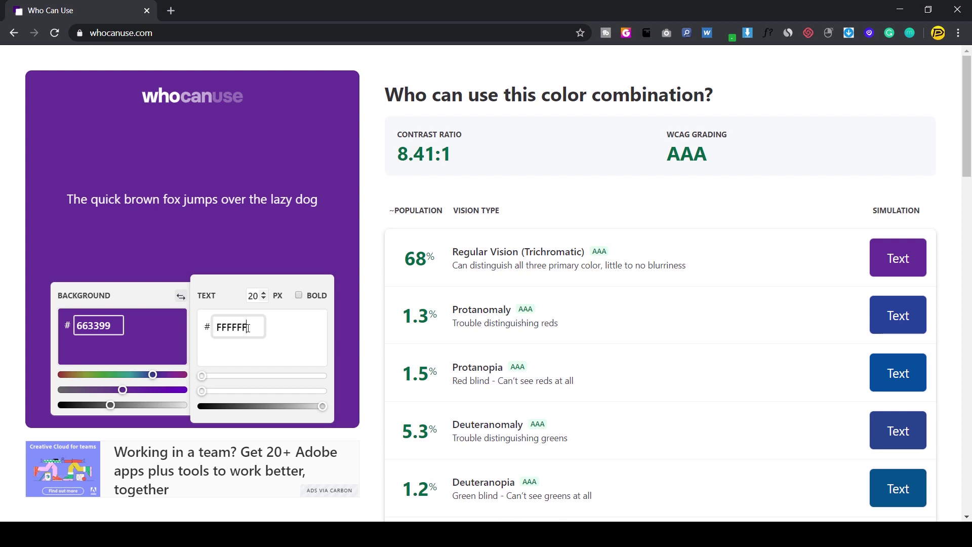
key("ctrl+v")
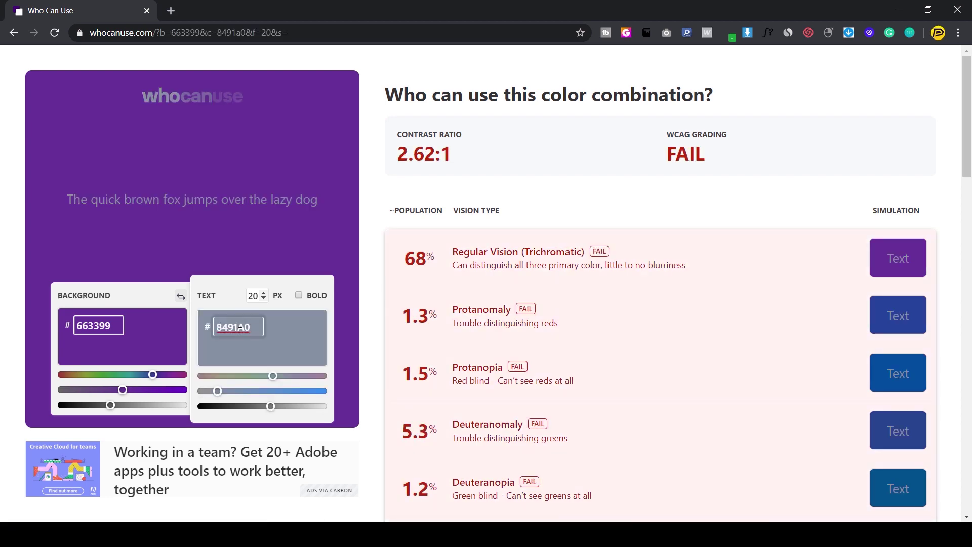
- Set the checker's background to the peach panel's FFF3E4 and review the contrast result
key("alt+Tab")
left_click(410, 149)
left_click(936, 350)
left_click(864, 361)
key("ctrl+c")
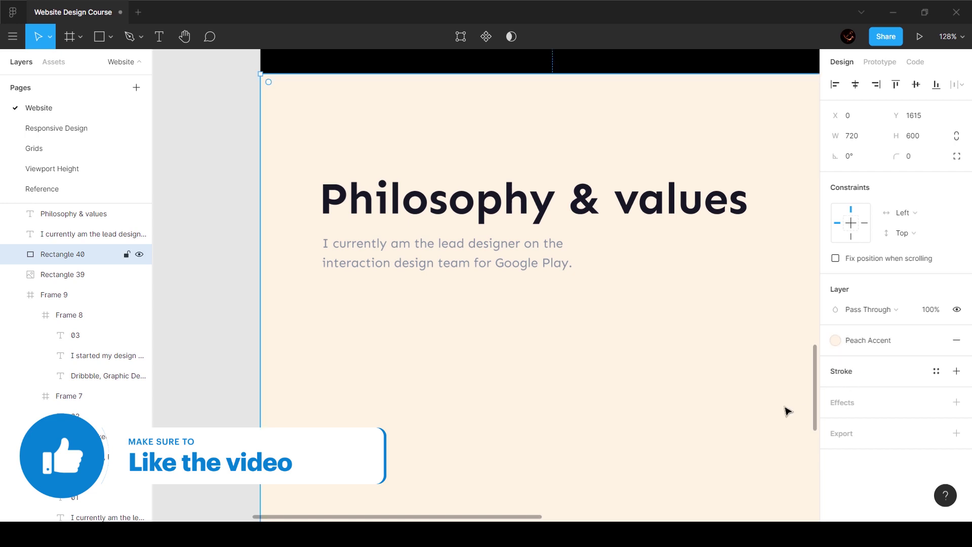
key("alt+Tab")
left_click(110, 327)
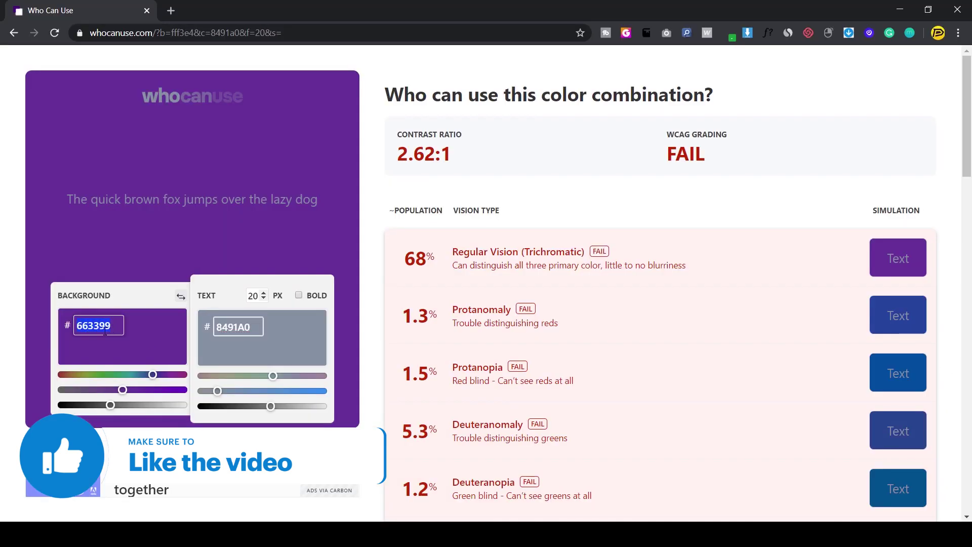
key("ctrl+v")
mouse_move(476, 116)
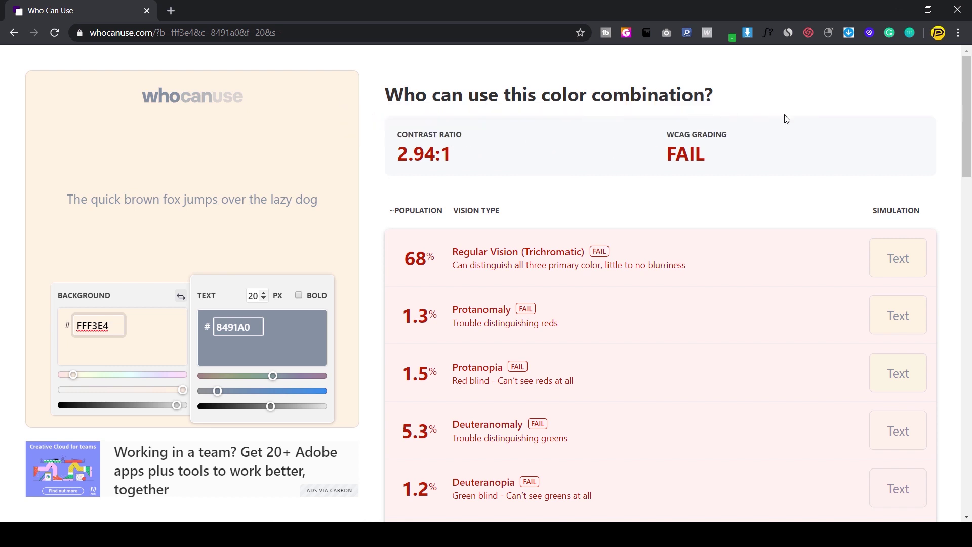
mouse_move(682, 138)
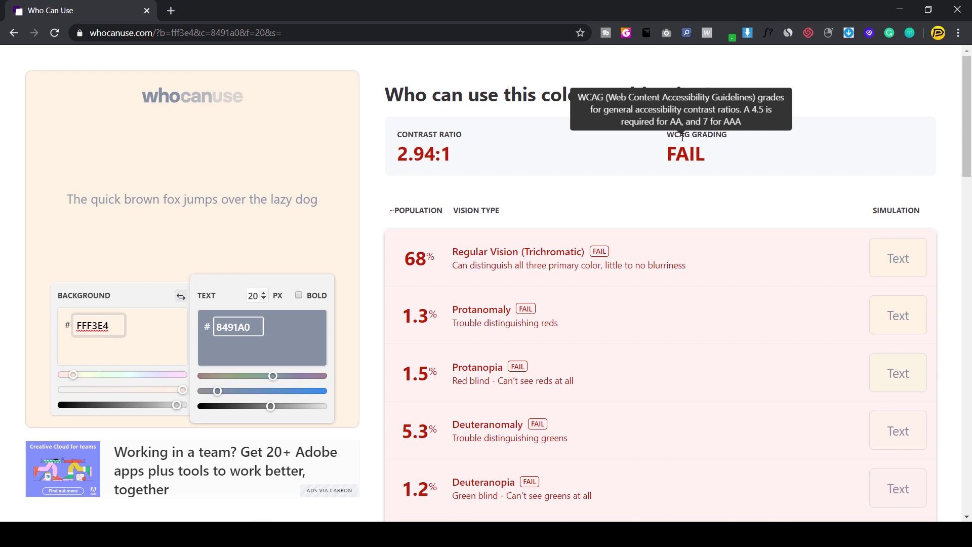
mouse_move(531, 166)
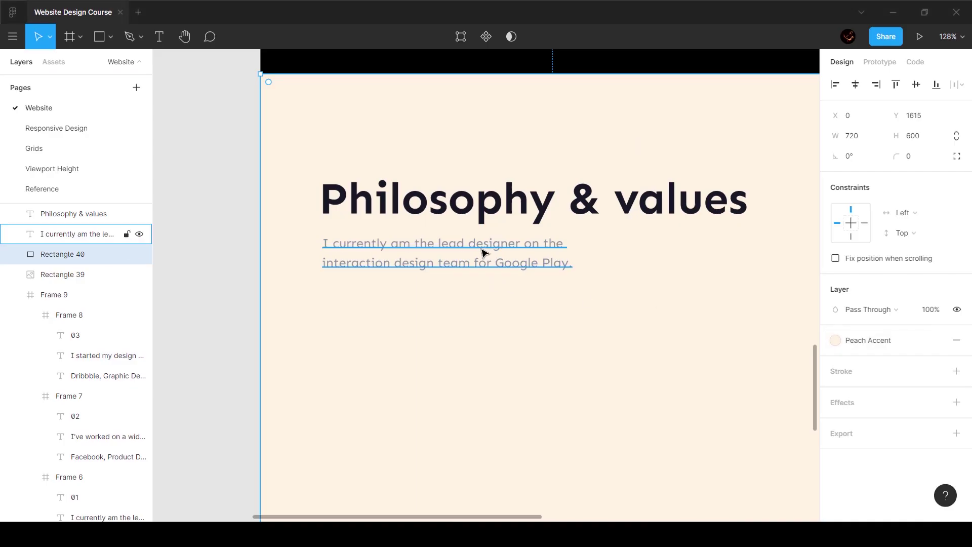
- Test Dark Grey 5B6876 as the text colour, which passes AA at 5.21:1
left_click(483, 253)
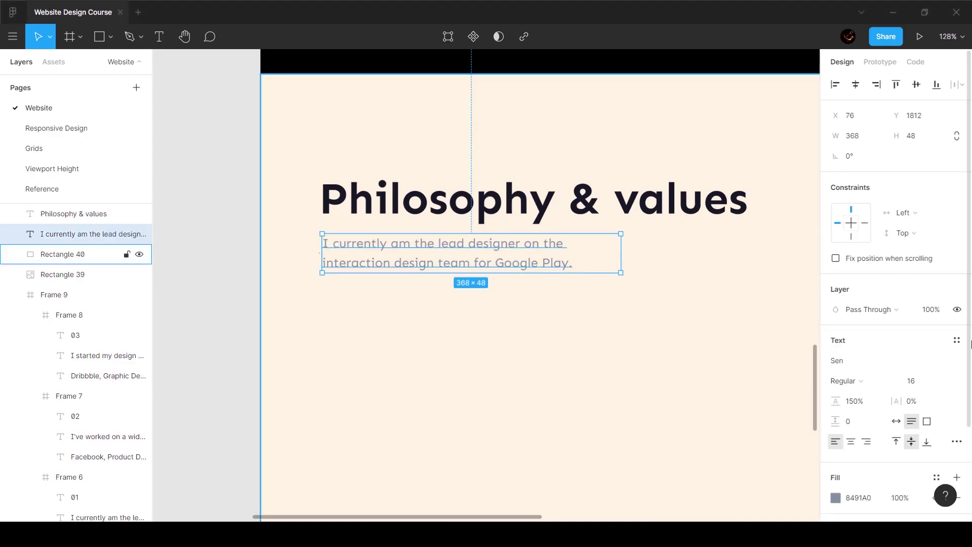
scroll(913, 469, "down", 3)
left_click(936, 360)
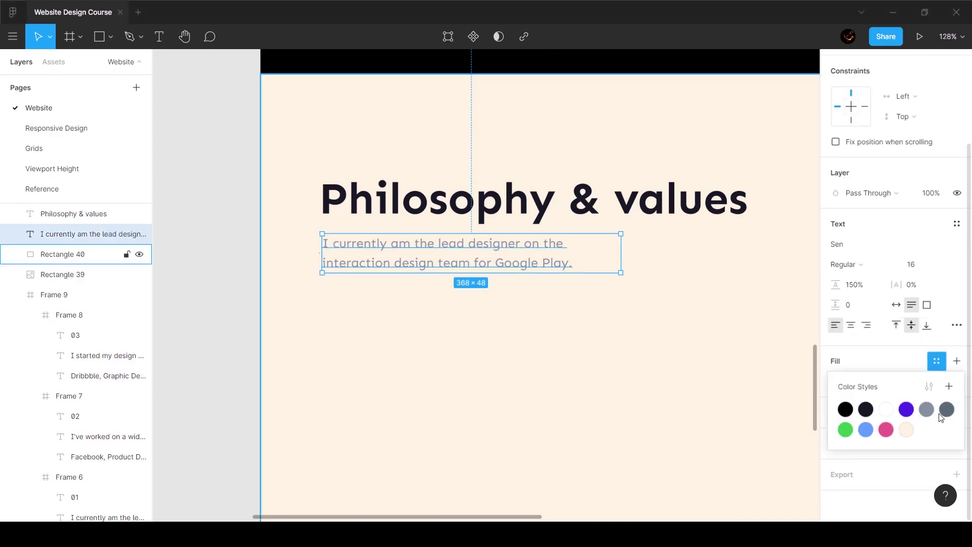
left_click(947, 409)
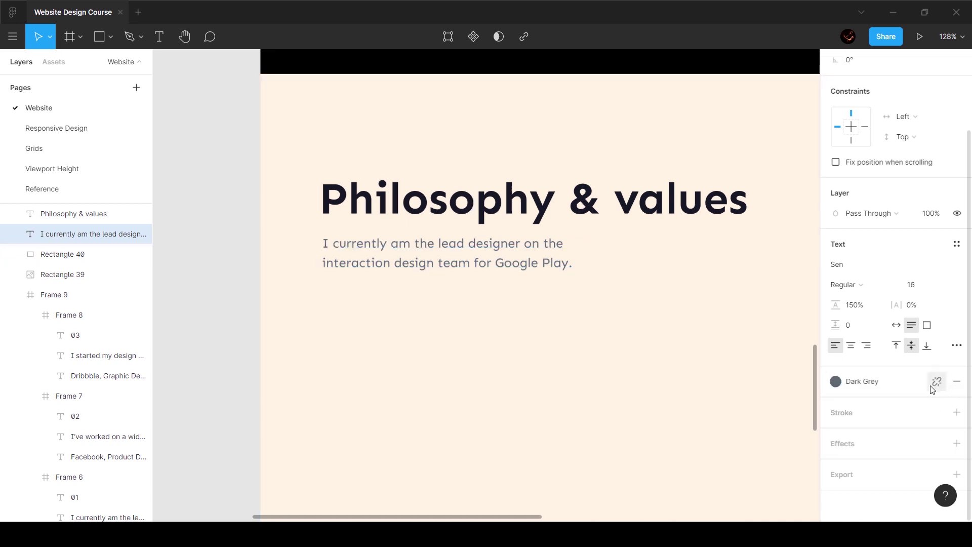
left_click(936, 384)
left_click(866, 381)
key("ctrl+c")
key("alt+Tab")
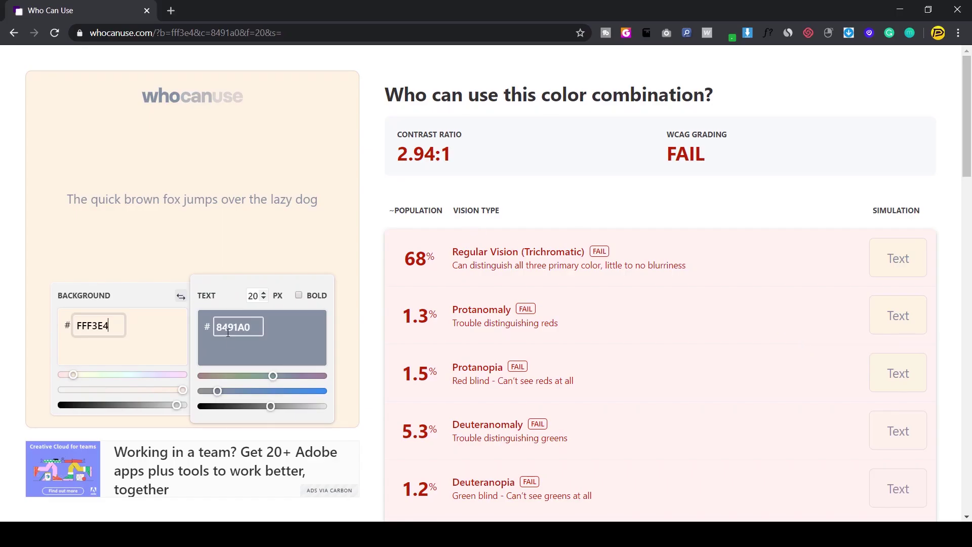
double_click(254, 327)
key("ctrl+v")
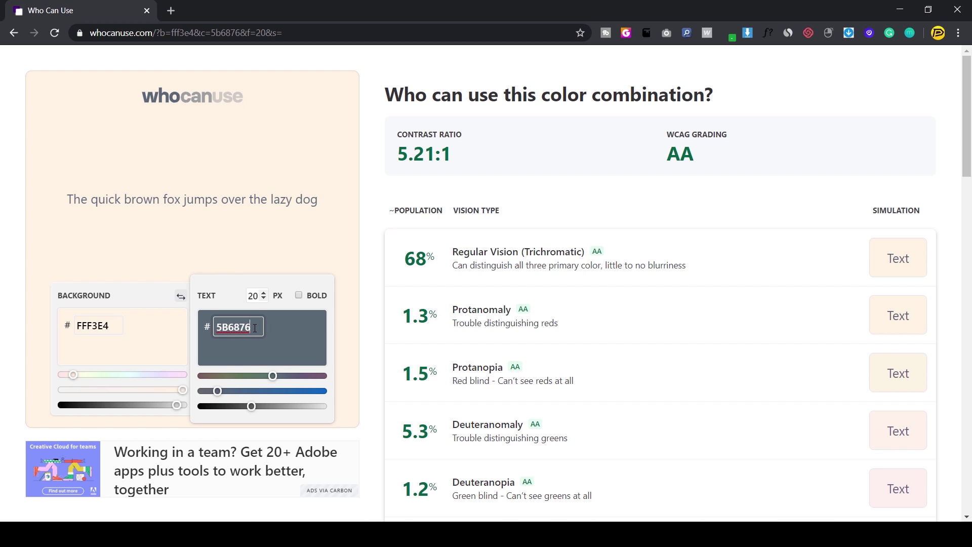
mouse_move(418, 152)
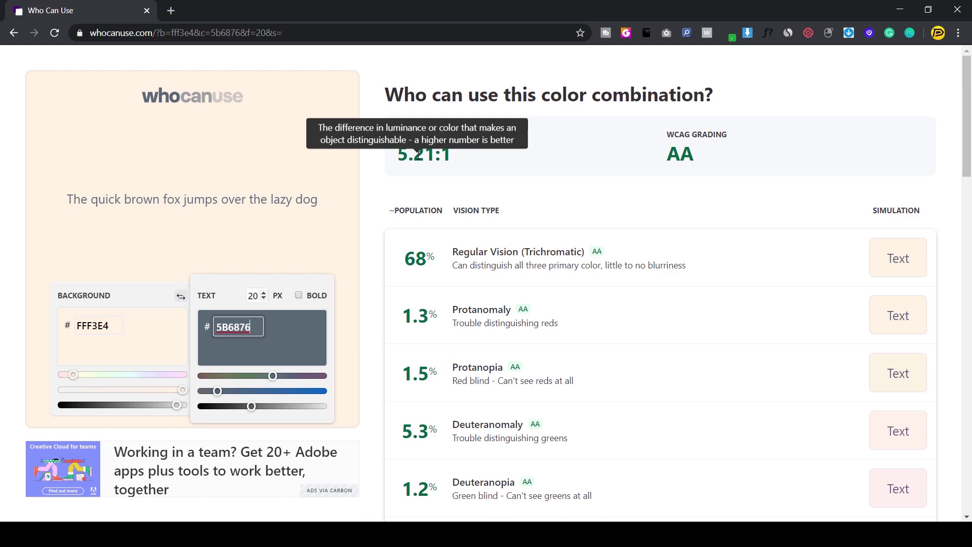
key("alt+Tab")
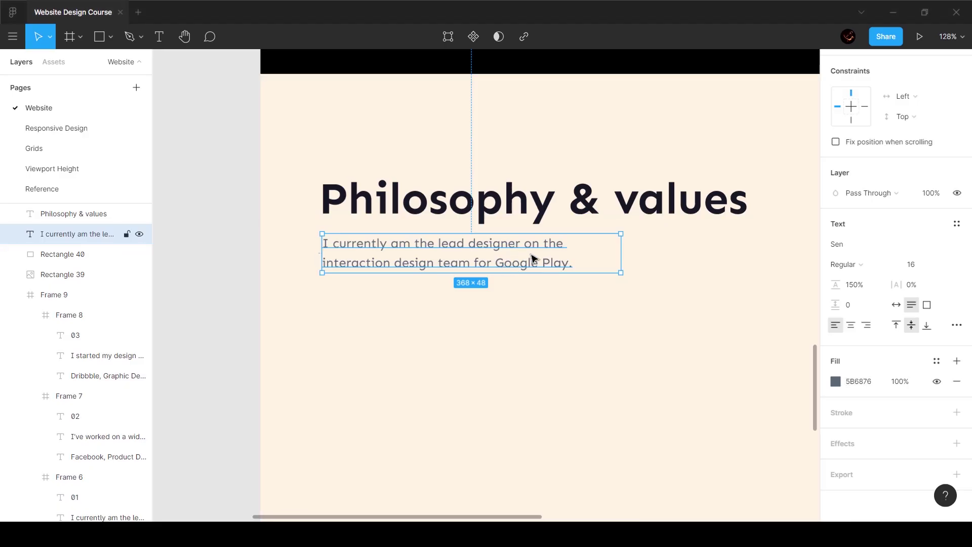
- Apply Dark Grey to the paragraph and paste in the reference's 'I think everyone wants the same thing…' copy
left_click(936, 360)
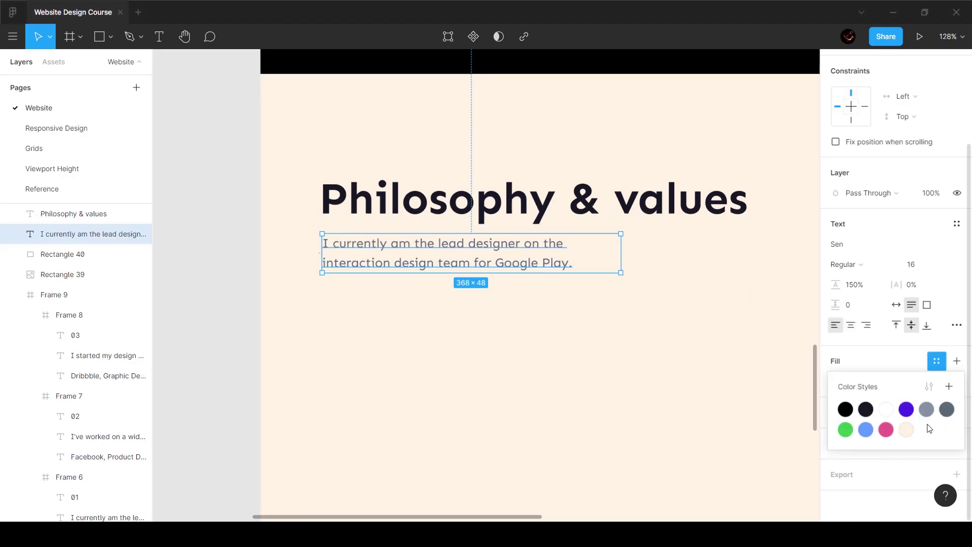
left_click(947, 411)
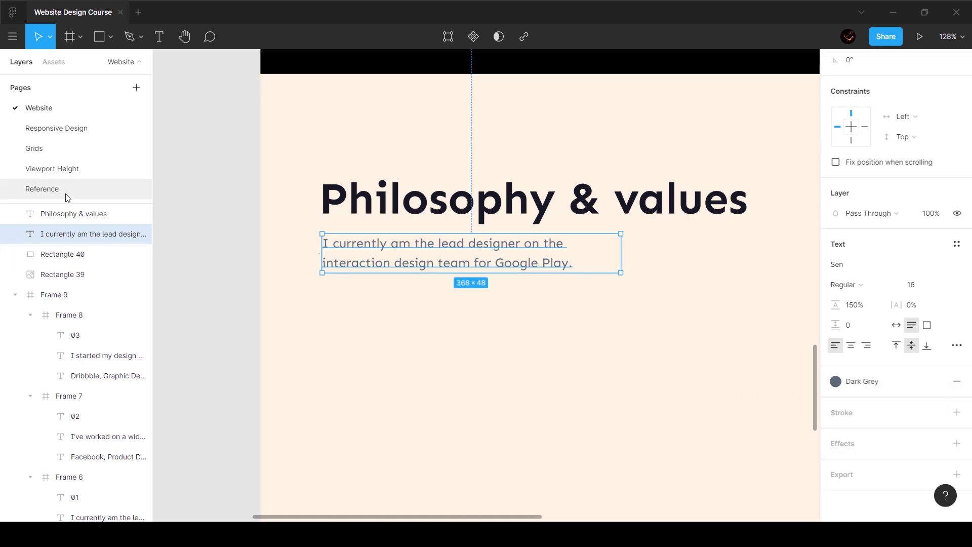
left_click(55, 189)
double_click(358, 278)
key("ctrl+c")
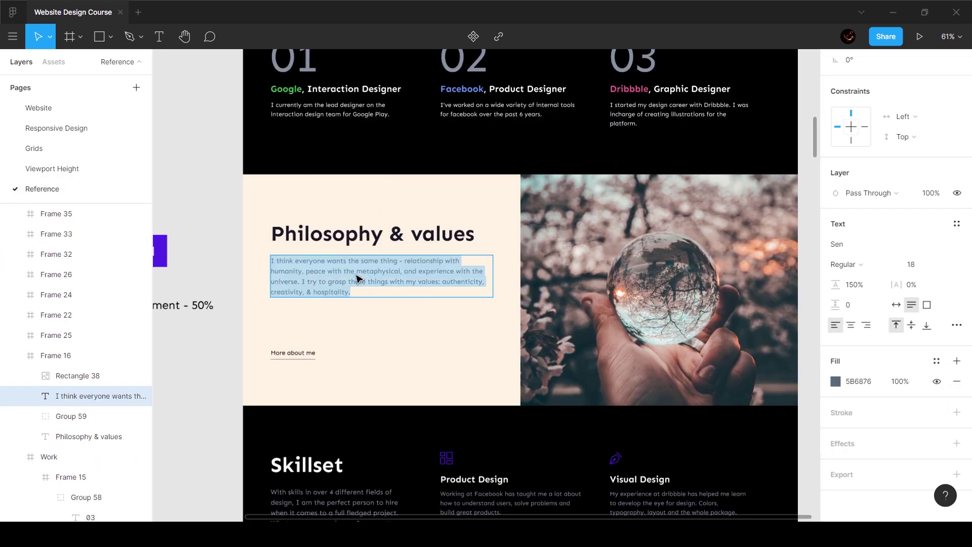
left_click(50, 108)
double_click(466, 250)
key("ctrl+v")
key("Escape")
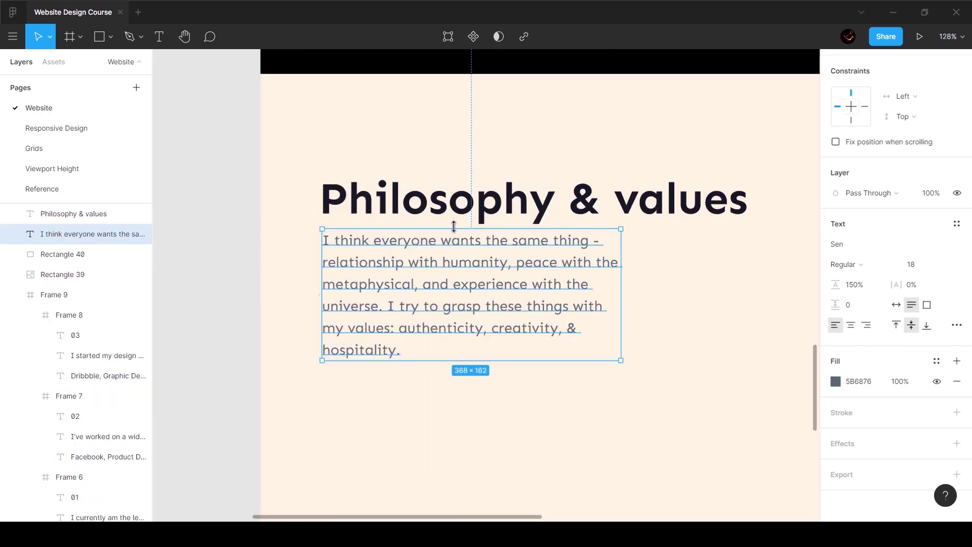
- Nudge the paragraph down below the heading and stretch its width to about 576 px
key("shift+Down")
key("shift+Down")
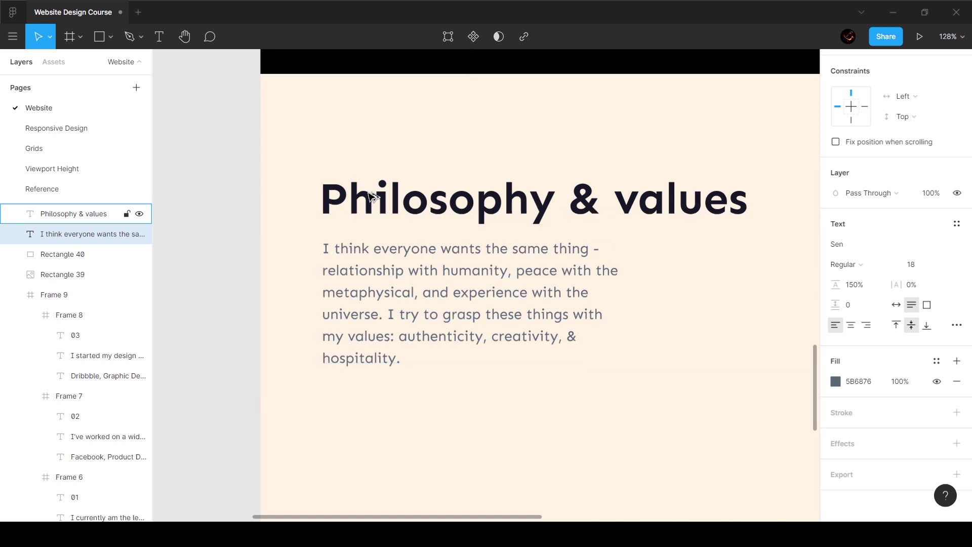
key("Down")
key("Down")
key("Down")
key("Down")
key("Down")
key("Down")
key("Down")
key("Down")
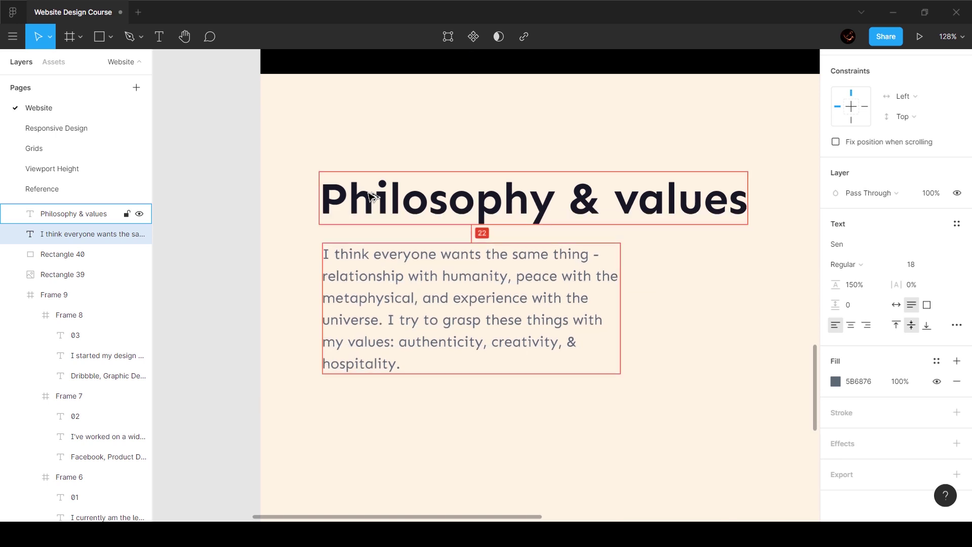
key("Up")
key("Up")
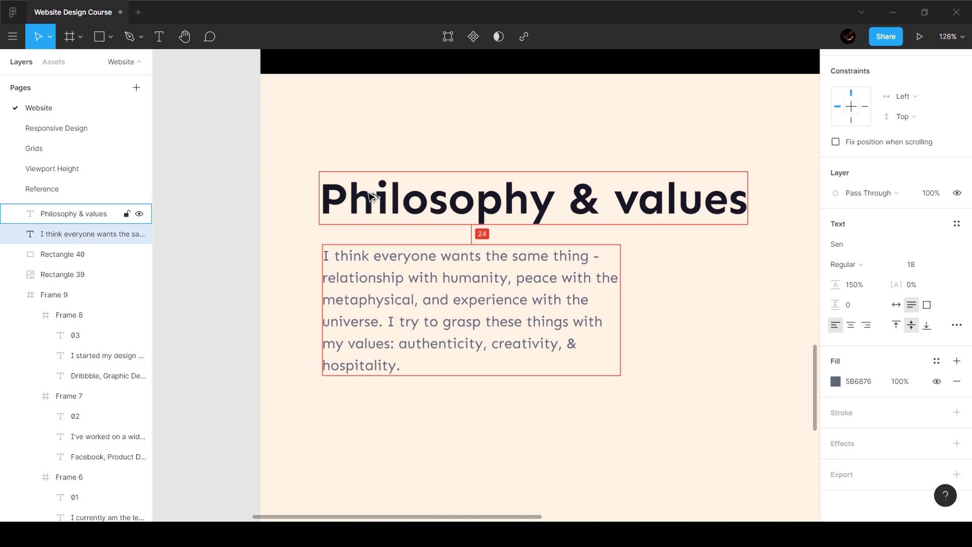
scroll(385, 263, "down", 5)
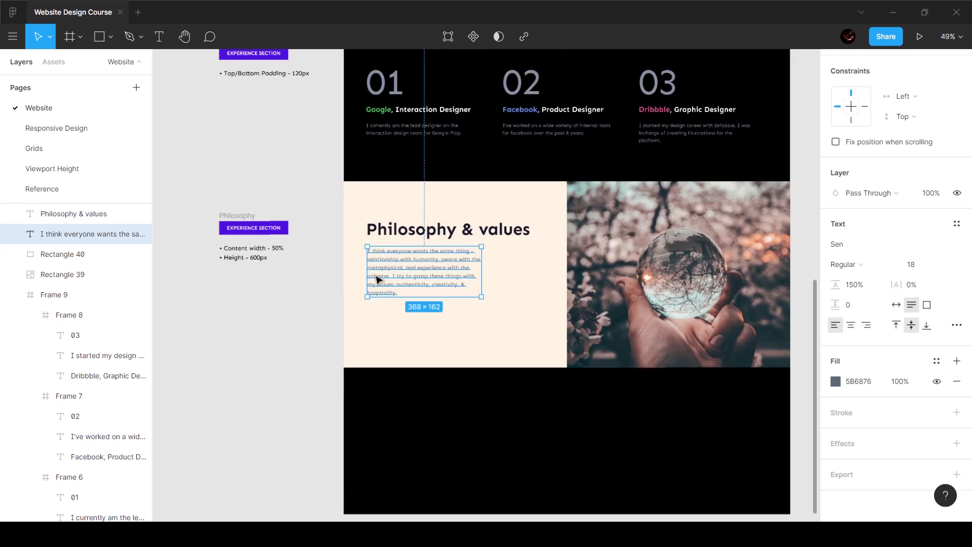
scroll(451, 262, "up", 3)
left_click_drag(503, 253, 599, 256)
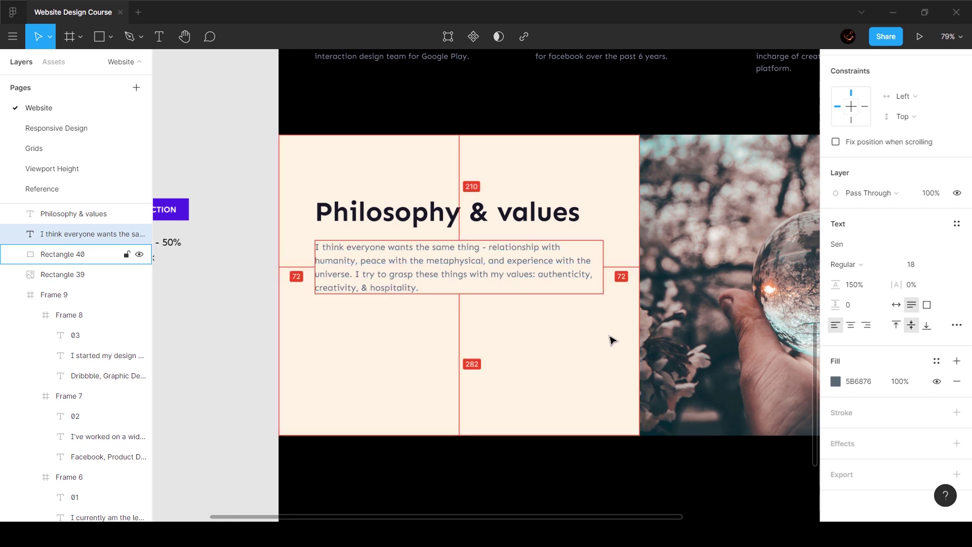
- Compare with the Reference page and apply the Pargraph_18px text style to the values paragraph
left_click(210, 321)
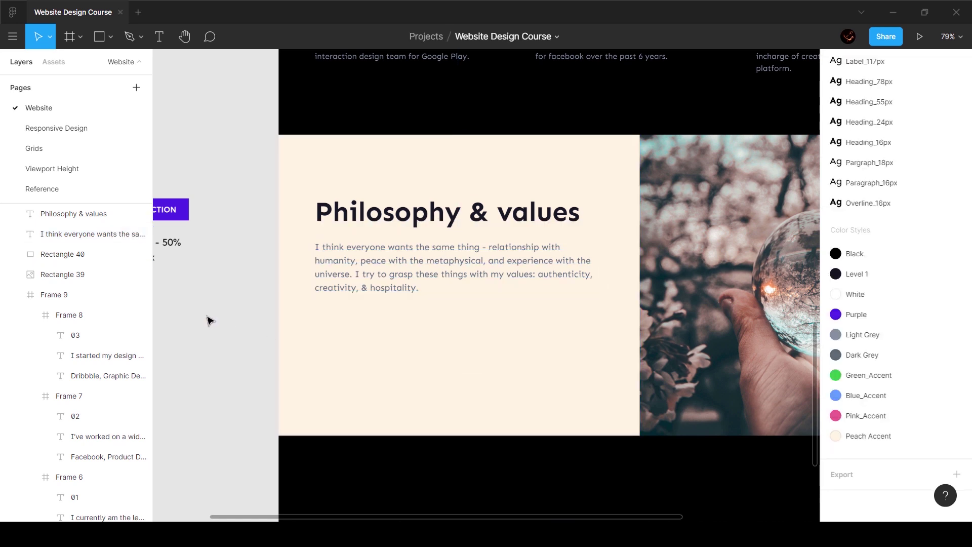
left_click(73, 189)
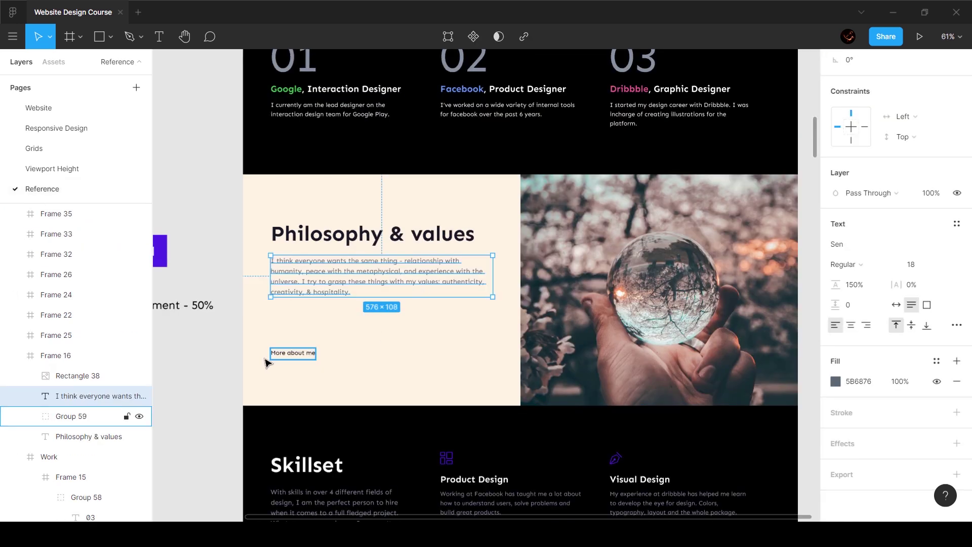
scroll(324, 358, "up", 5)
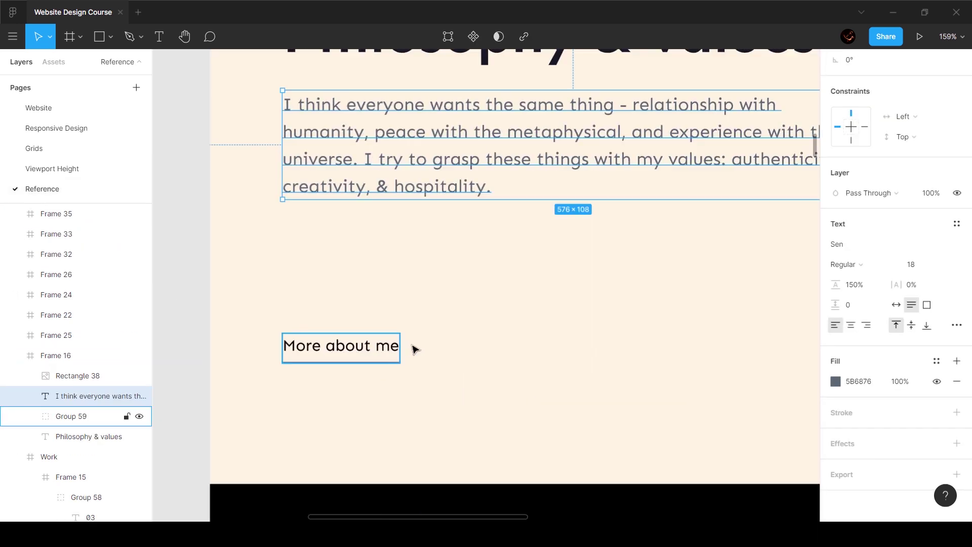
double_click(362, 348)
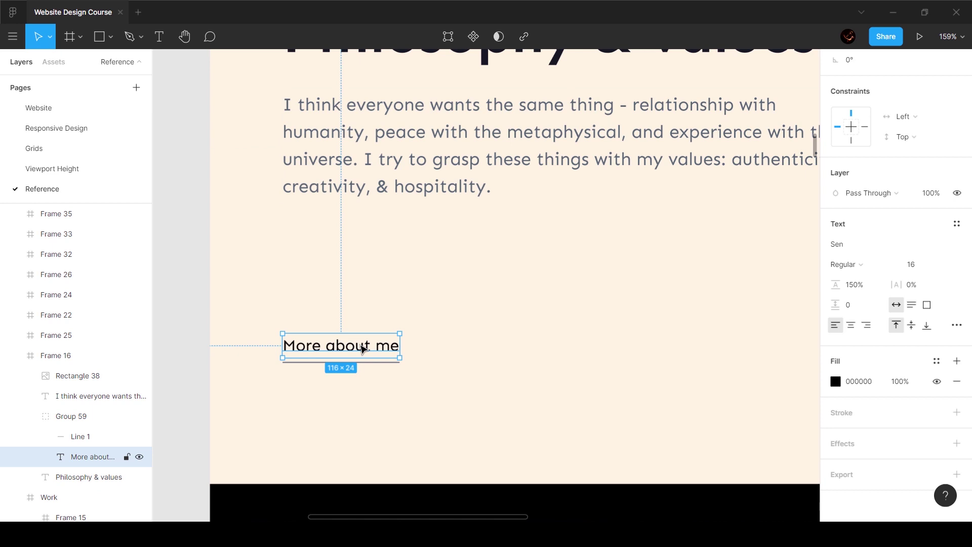
left_click(81, 111)
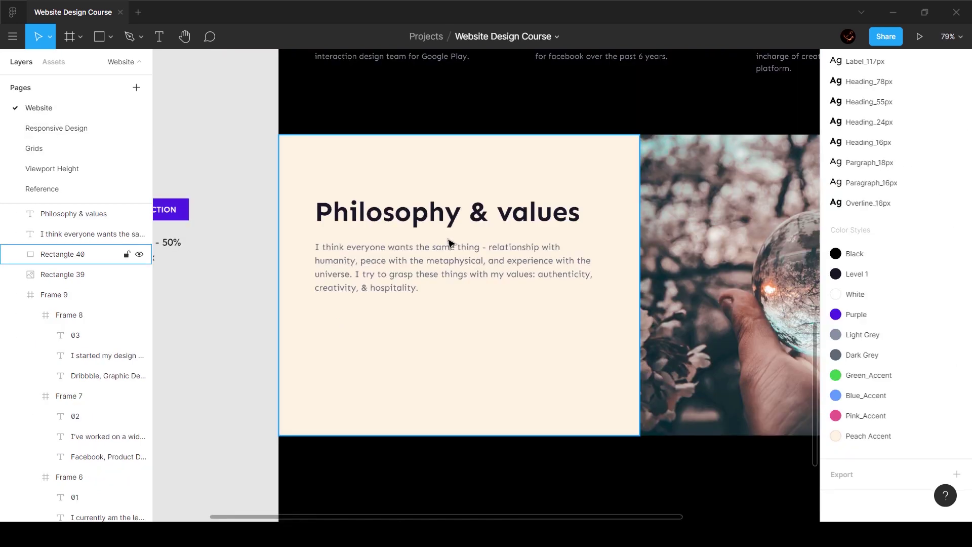
left_click(448, 246)
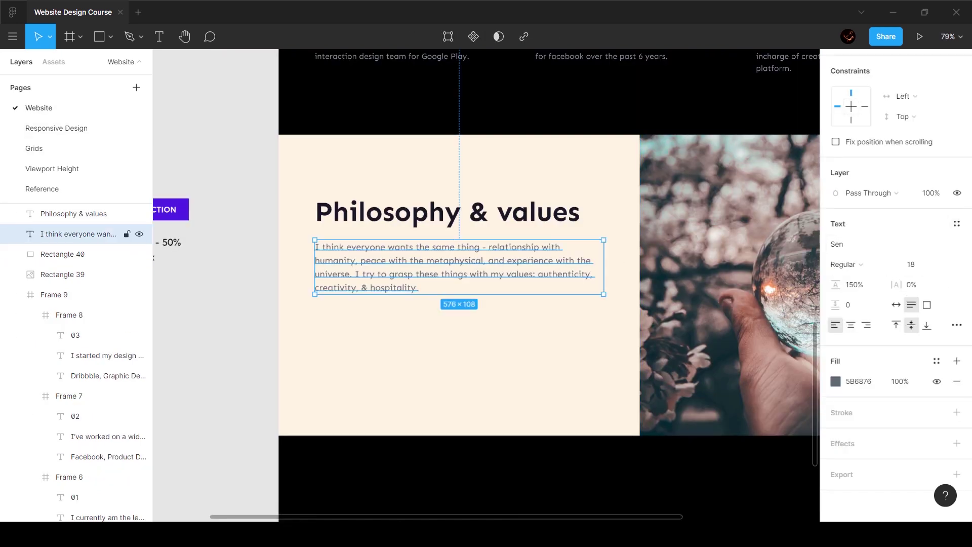
left_click(956, 223)
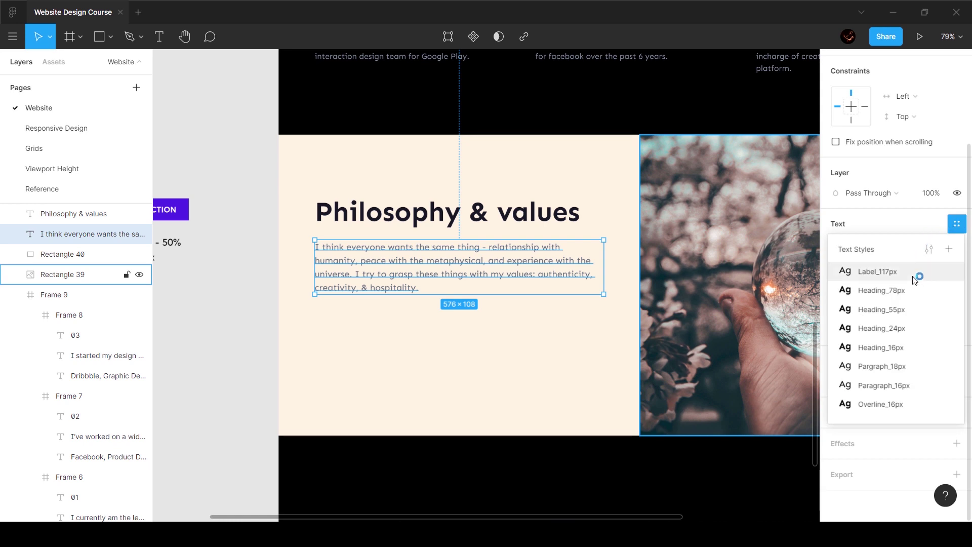
left_click(882, 366)
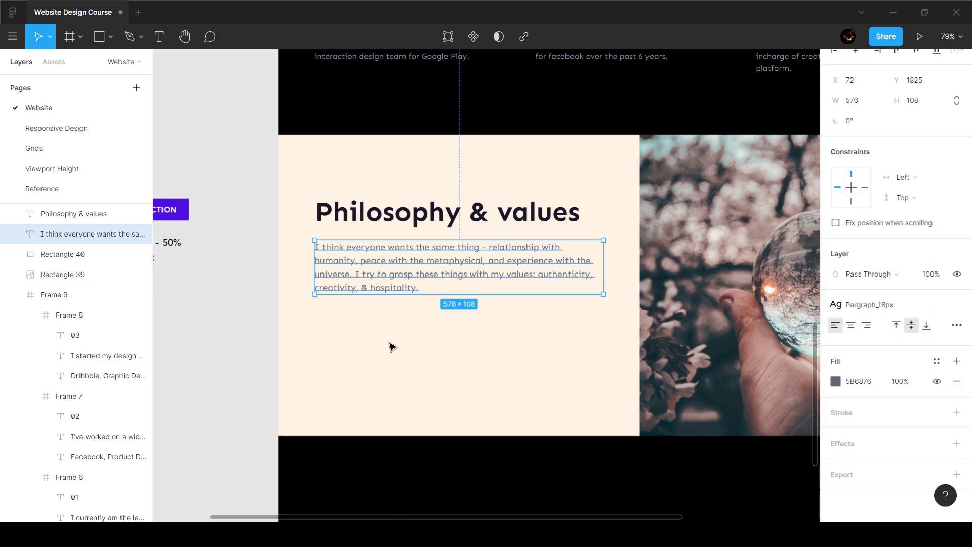
left_click(74, 190)
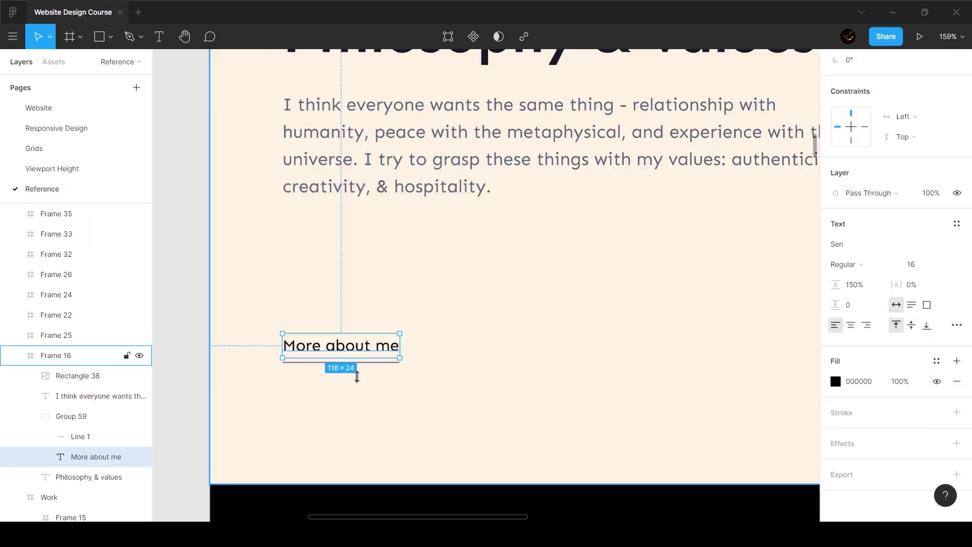
left_click(72, 107)
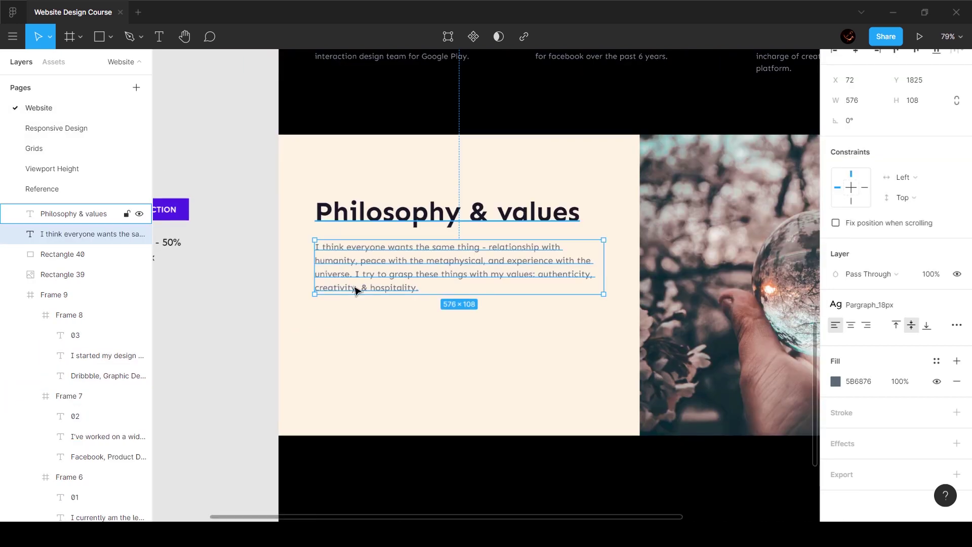
- Duplicate the paragraph below itself and change the copy to 'More about me', fitted to its text
left_click_drag(369, 273, 368, 384)
double_click(369, 385)
key("ctrl+a")
type("Mo")
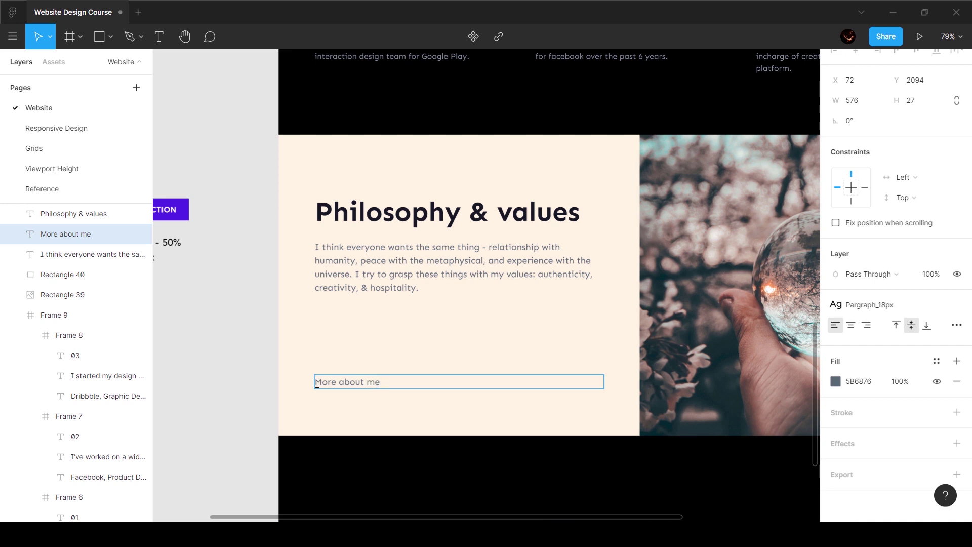
key("Escape")
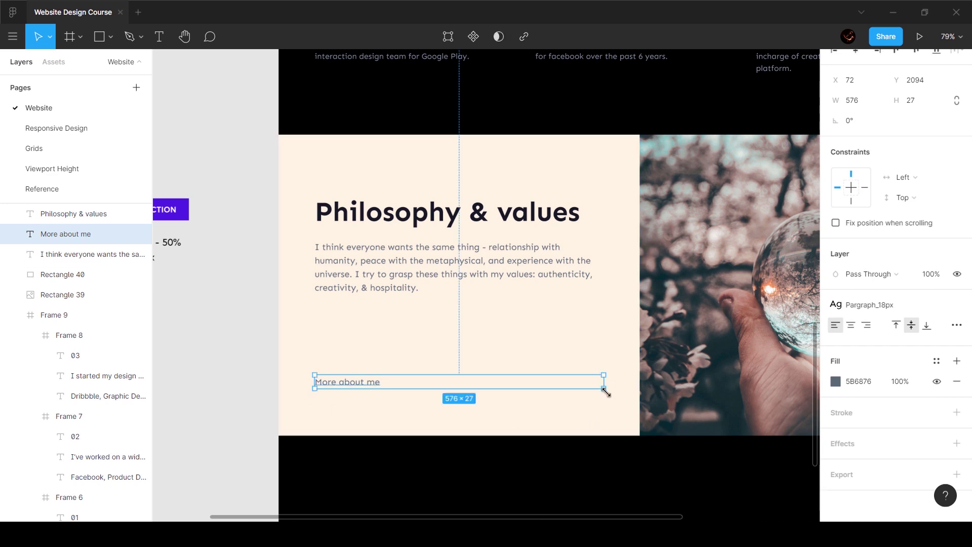
double_click(603, 388)
- Give the 'More about me' text a near-black colour style and the Paragraph_16px text style
left_click(936, 360)
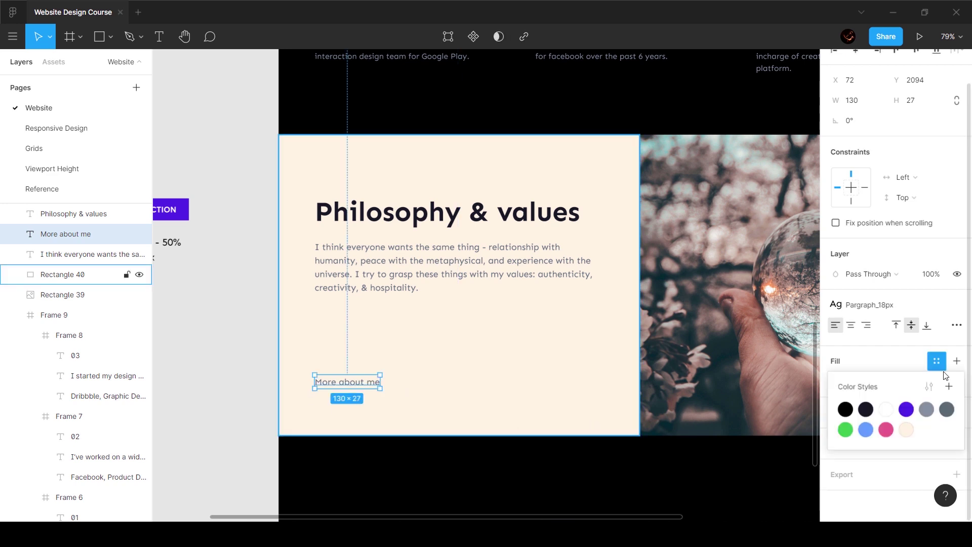
left_click(870, 409)
scroll(343, 385, "up", 5)
left_click(881, 325)
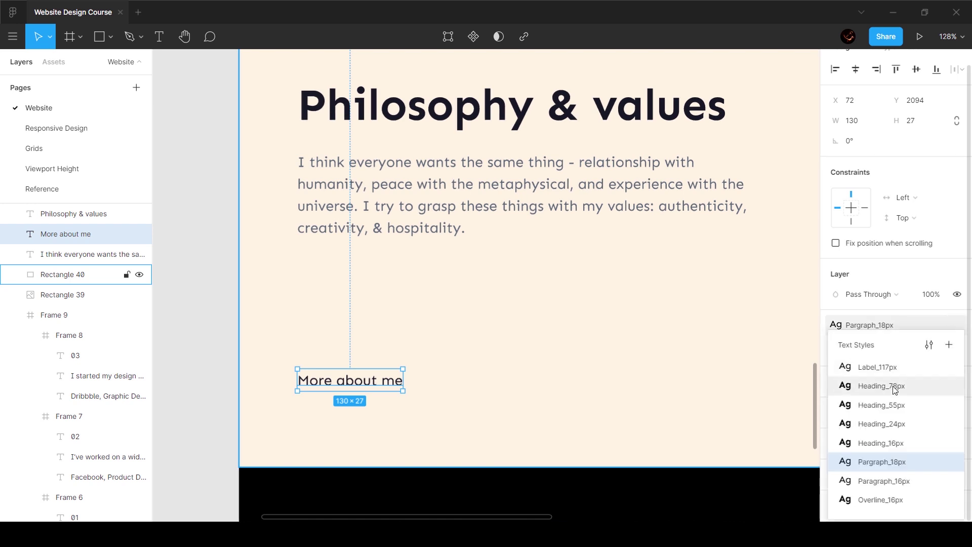
left_click(883, 481)
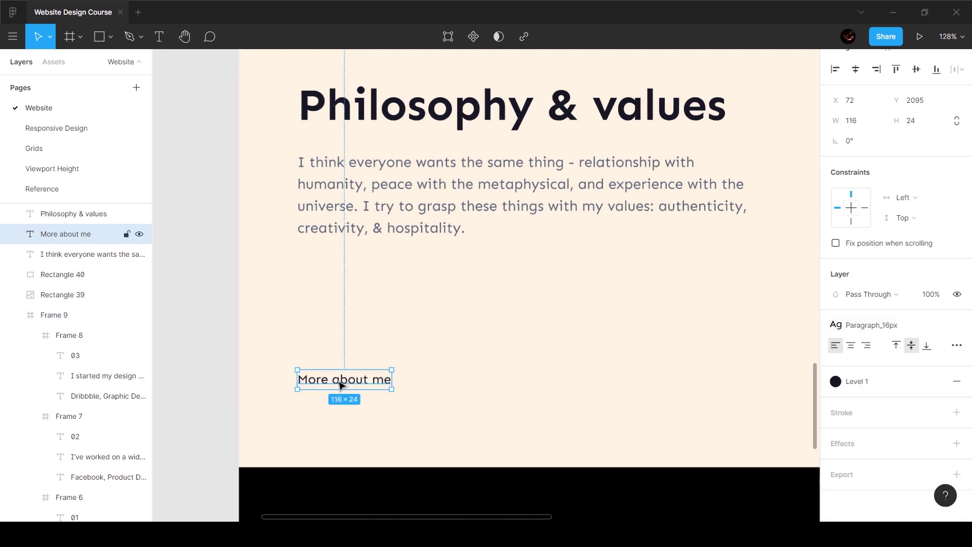
- Raise the 'More about me' text 30 px, 126 px above the panel's bottom
scroll(357, 243, "up", 2)
left_click(76, 213)
scroll(386, 152, "up", 2)
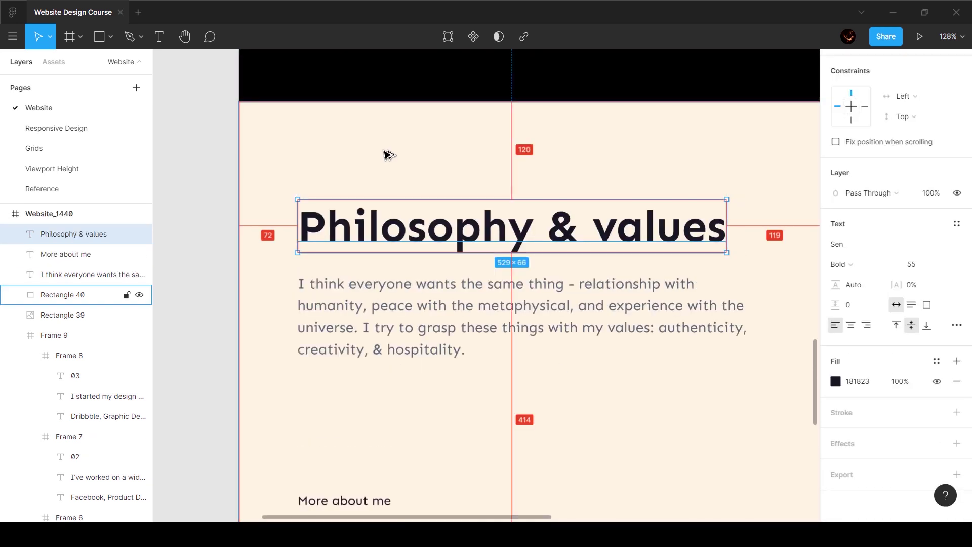
scroll(445, 133, "down", 2)
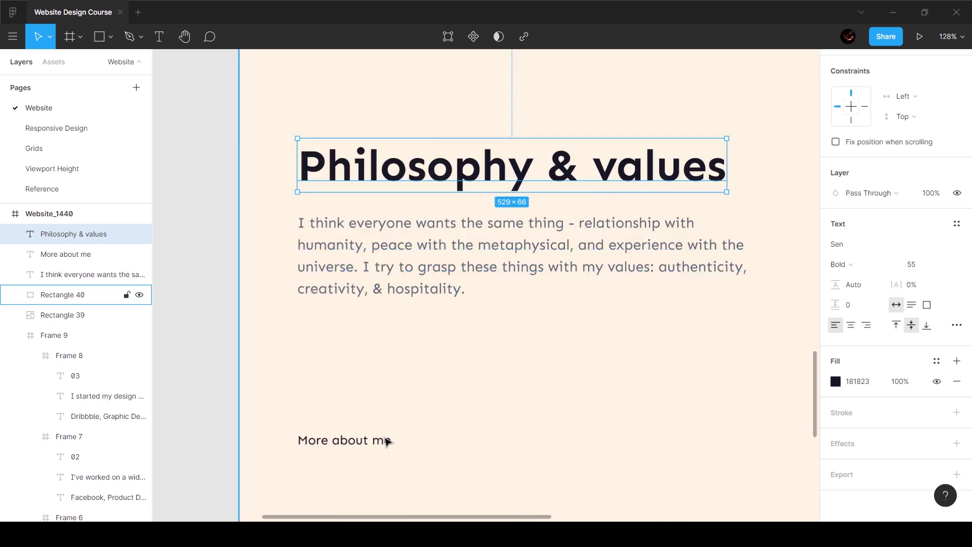
left_click(385, 438)
scroll(456, 364, "down", 4)
key("shift+Up")
key("shift+Up")
key("shift+Up")
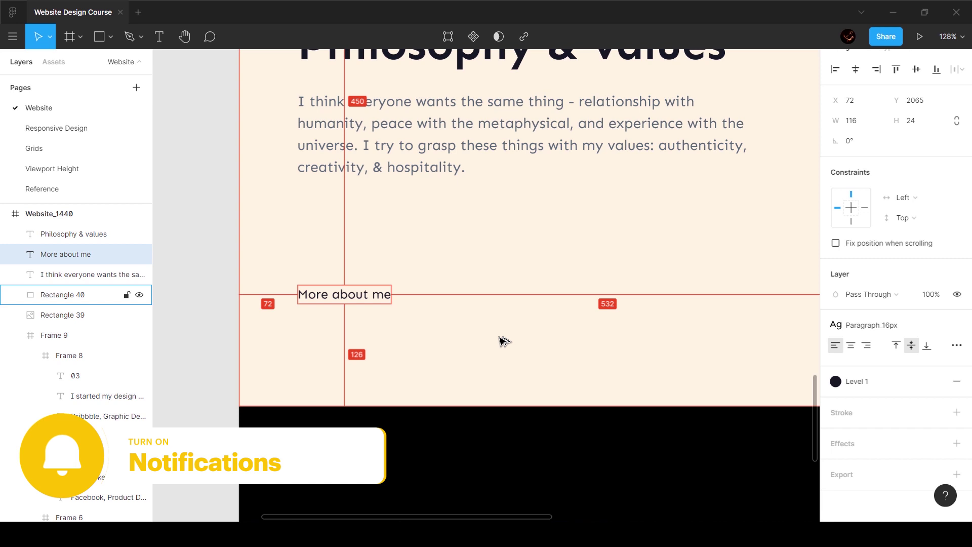
scroll(309, 321, "up", 5)
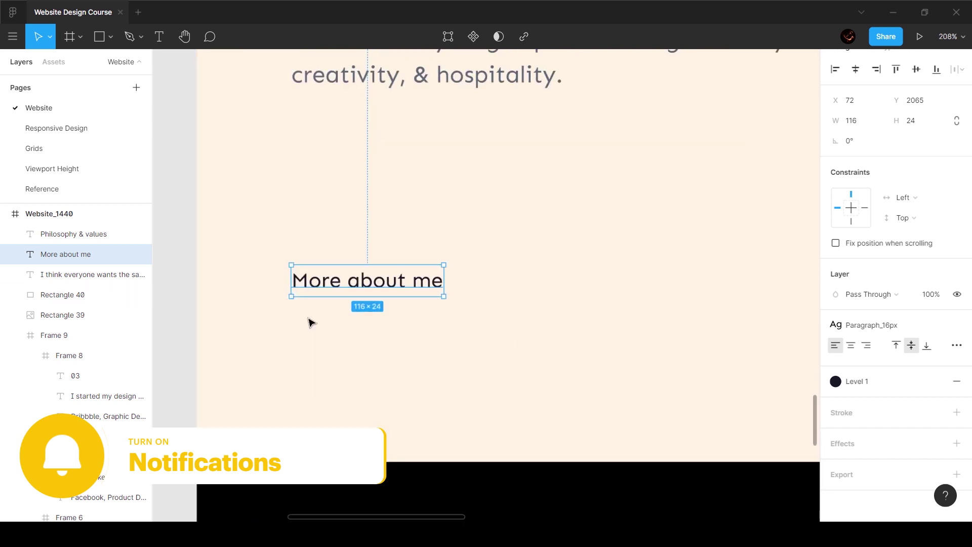
key("shift+l")
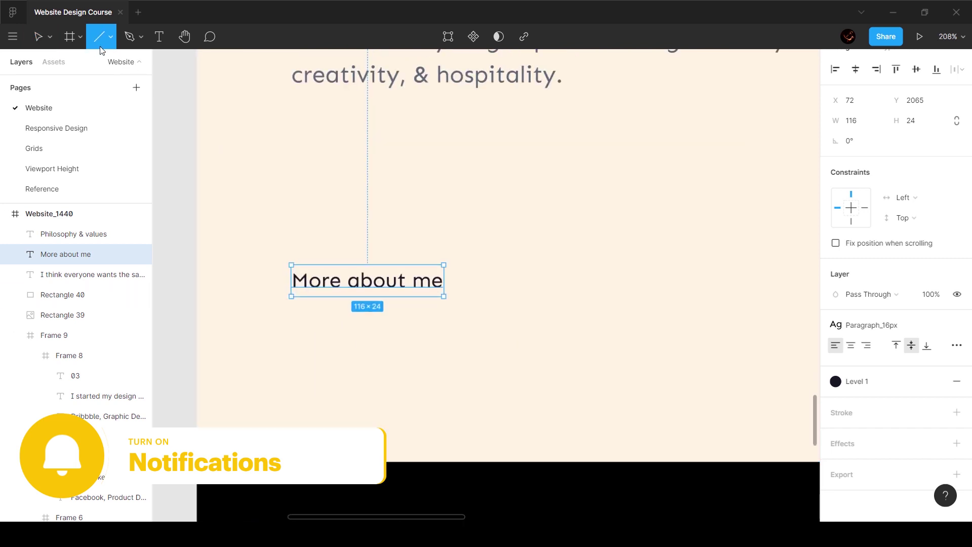
- Draw a Light Grey line 2 px below 'More about me' and group it with the text as Group 3
scroll(318, 298, "up", 4)
left_click_drag(272, 295, 525, 296)
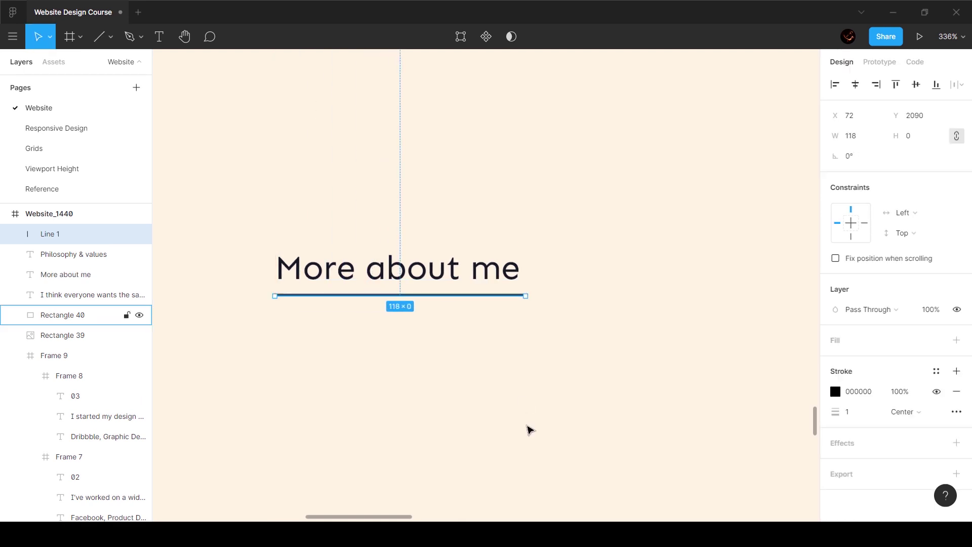
left_click(936, 371)
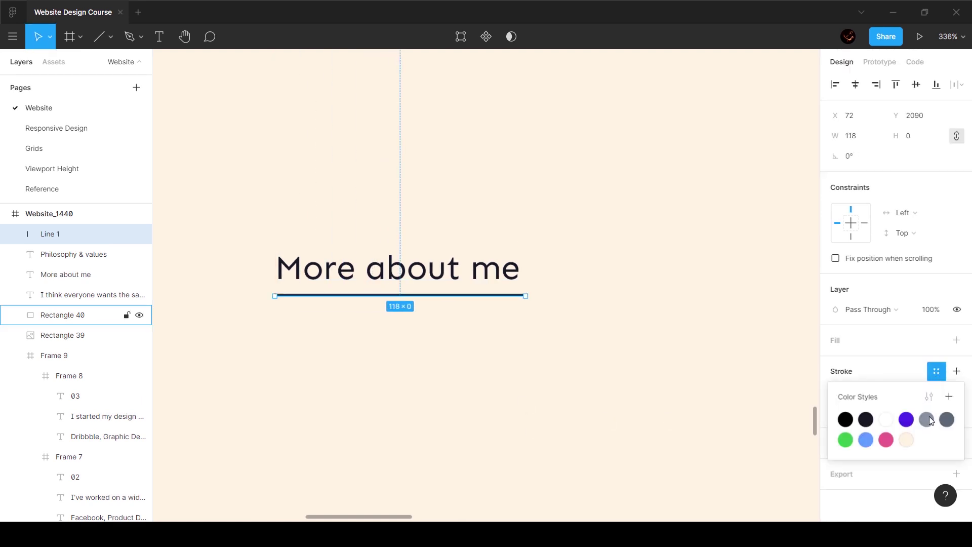
left_click(928, 418)
key("Down")
key("Down")
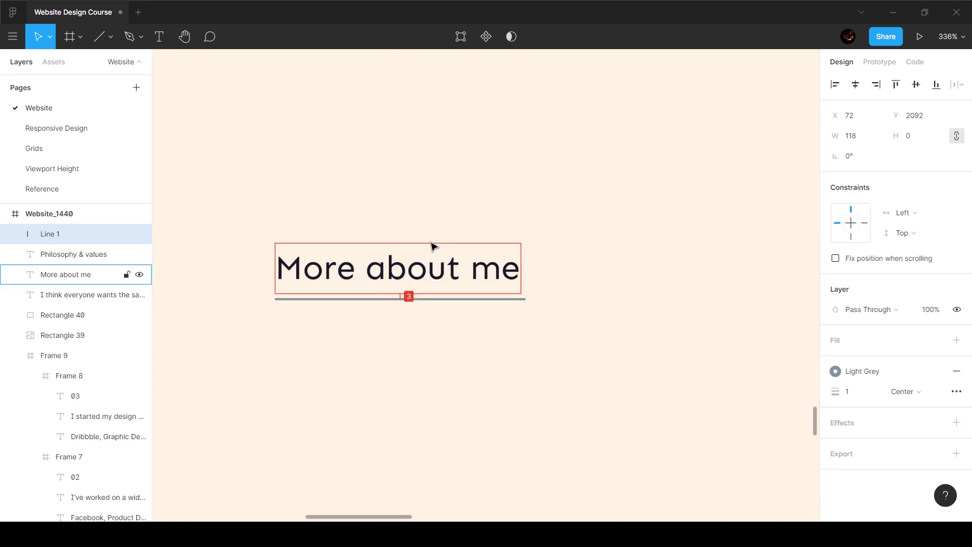
key("Down")
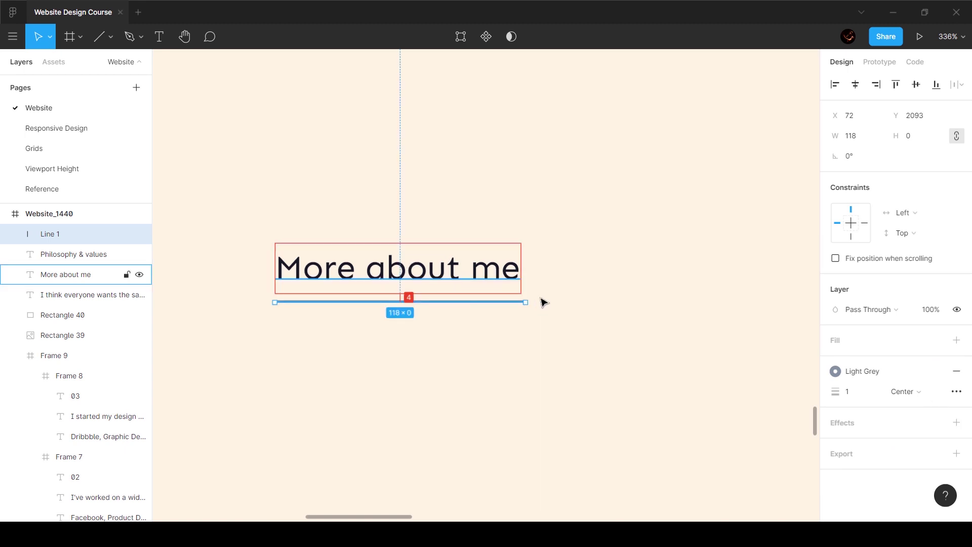
left_click(419, 275, "shift")
key("ctrl+g")
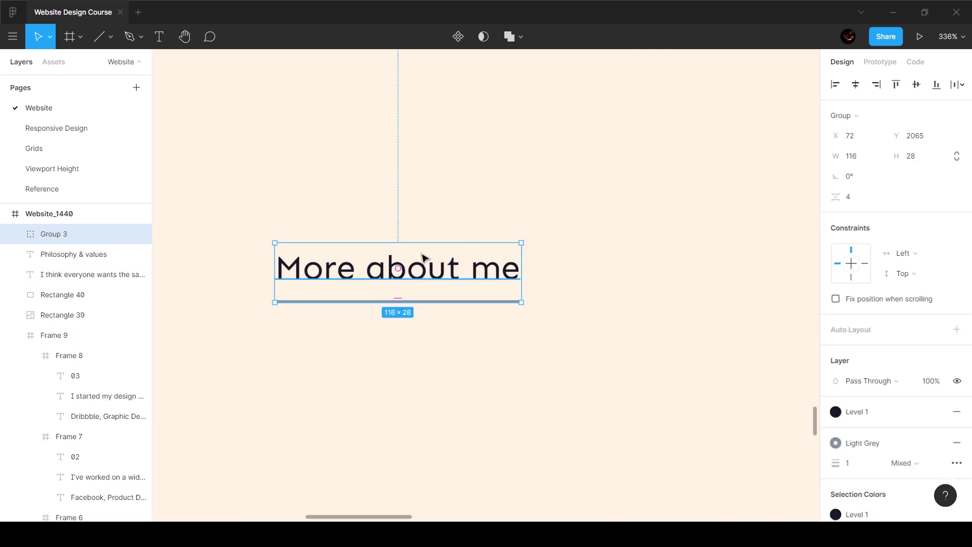
scroll(455, 284, "down", 5, "ctrl")
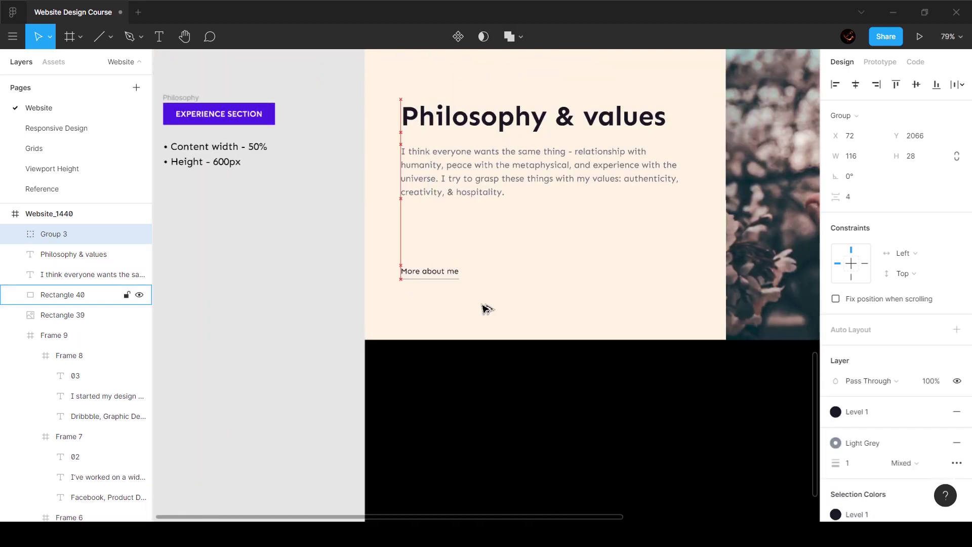
left_click(326, 310)
- Marquee-select the peach panel, photo, heading, paragraph and link group, and wrap them in a new frame
scroll(327, 310, "right", 2)
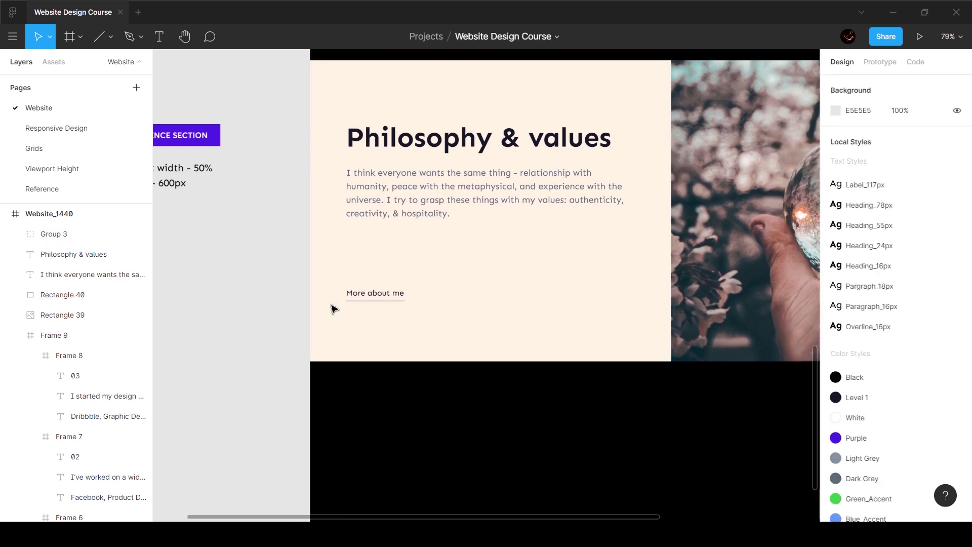
scroll(284, 375, "up", 4)
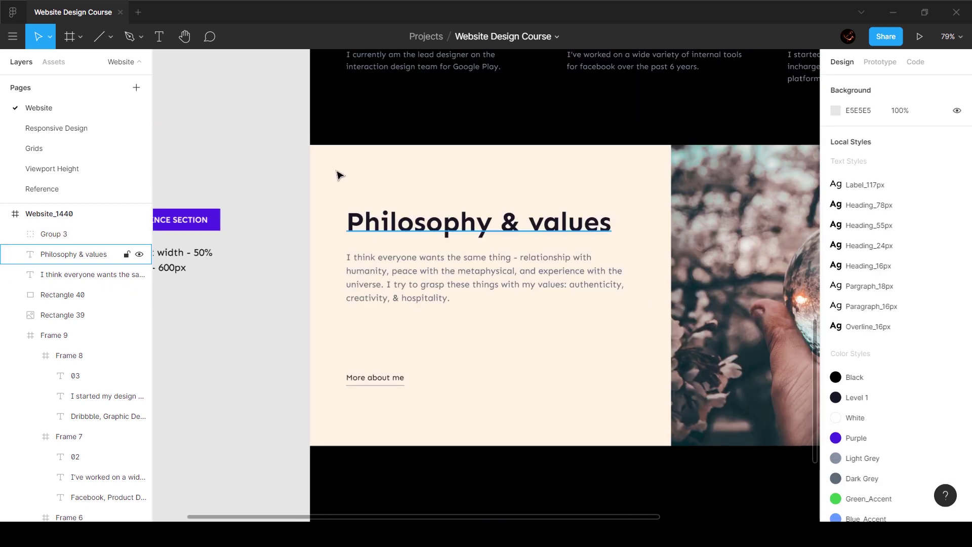
left_click(328, 266)
key("ctrl+d")
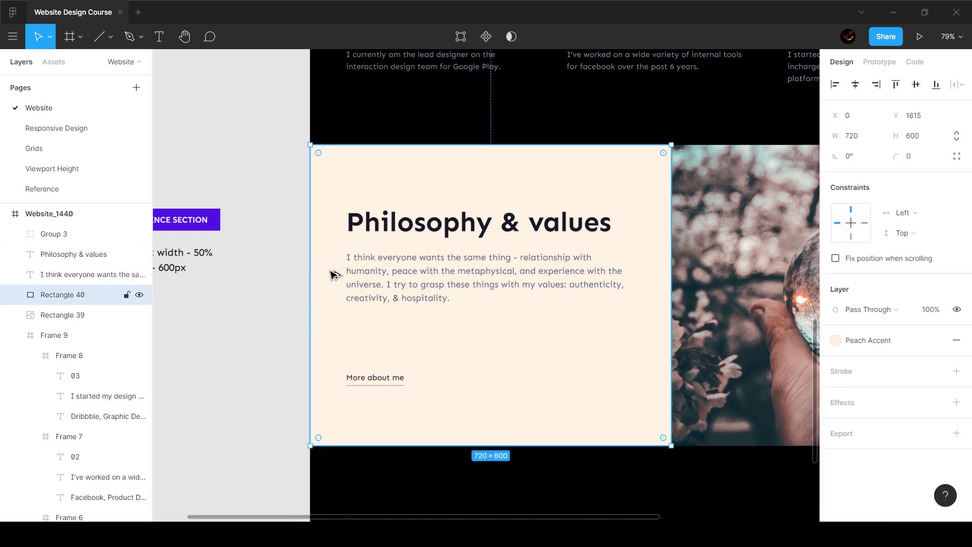
left_click(287, 358)
scroll(287, 357, "down", 3)
left_click(648, 330)
left_click(648, 329)
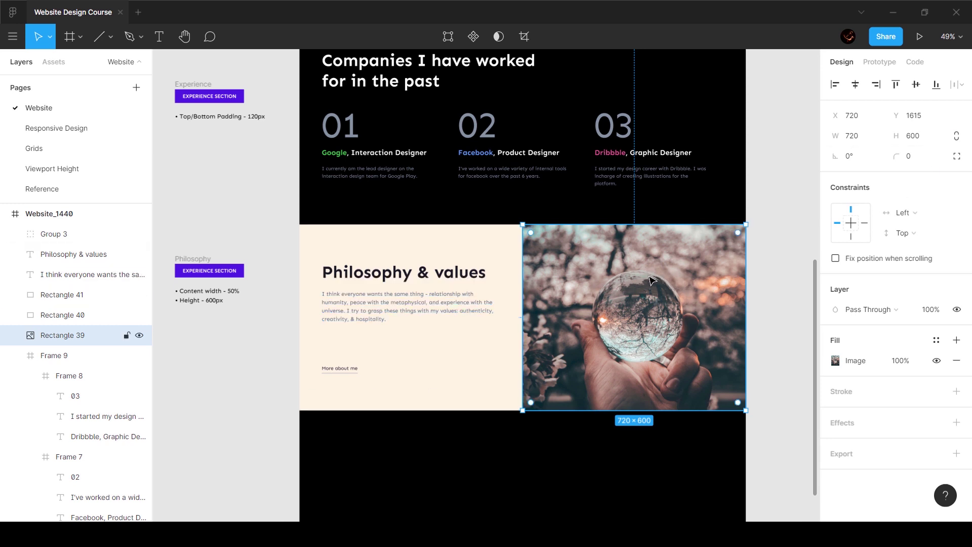
left_click_drag(283, 241, 673, 453)
right_click(575, 284)
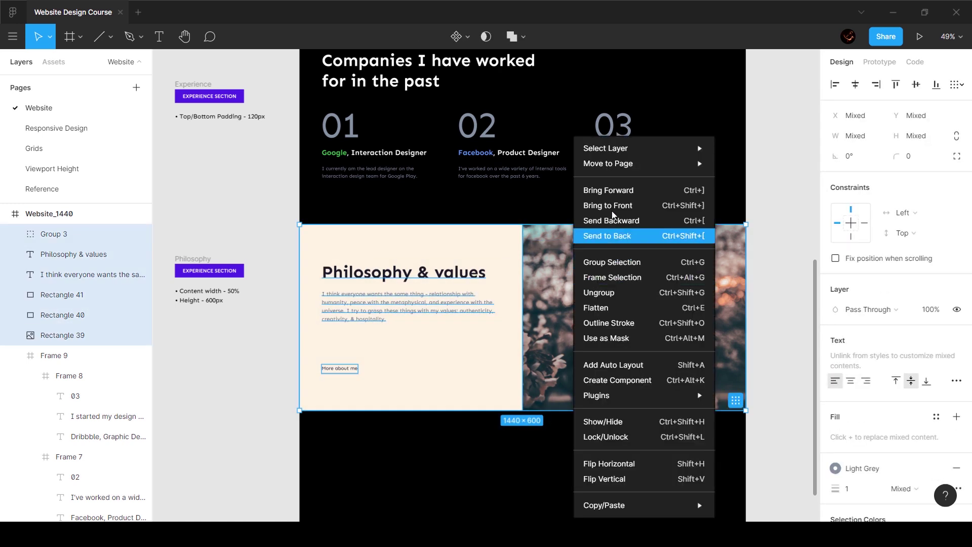
left_click(623, 282)
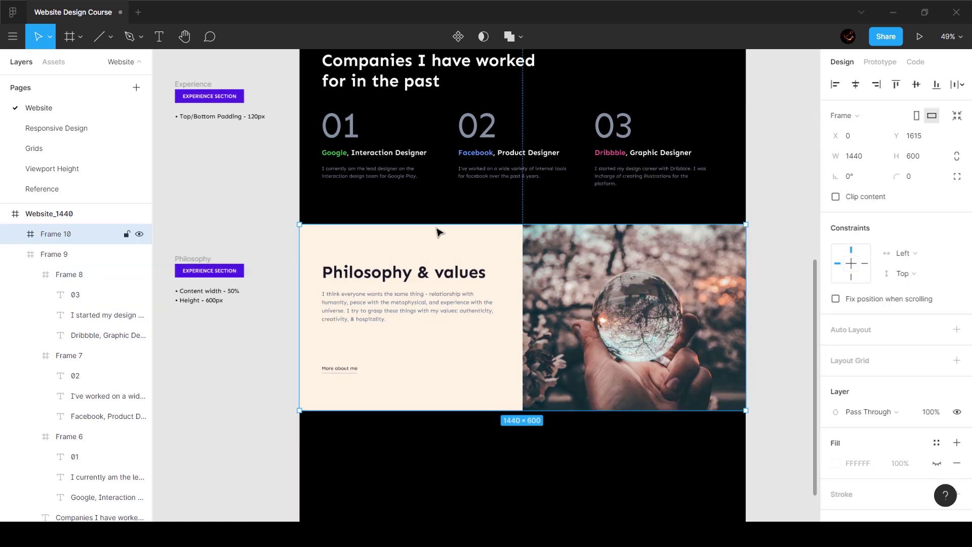
- Test-move the Companies and hero section frames, undoing each move, then clear the selection
mouse_move(517, 330)
left_mouse_down()
mouse_move(531, 375)
mouse_move(517, 330)
left_mouse_up()
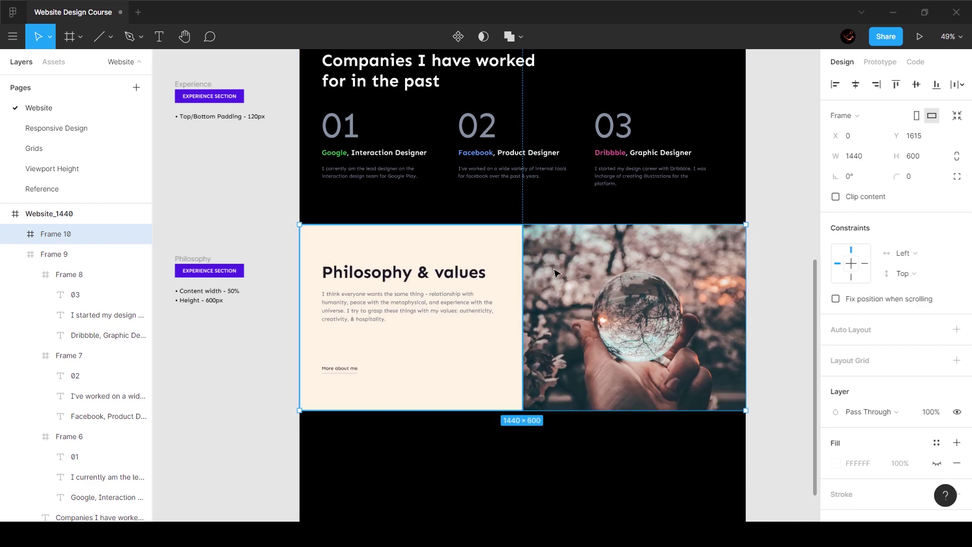
left_click(488, 180)
left_click_drag(488, 180, 498, 165)
key("ctrl+z")
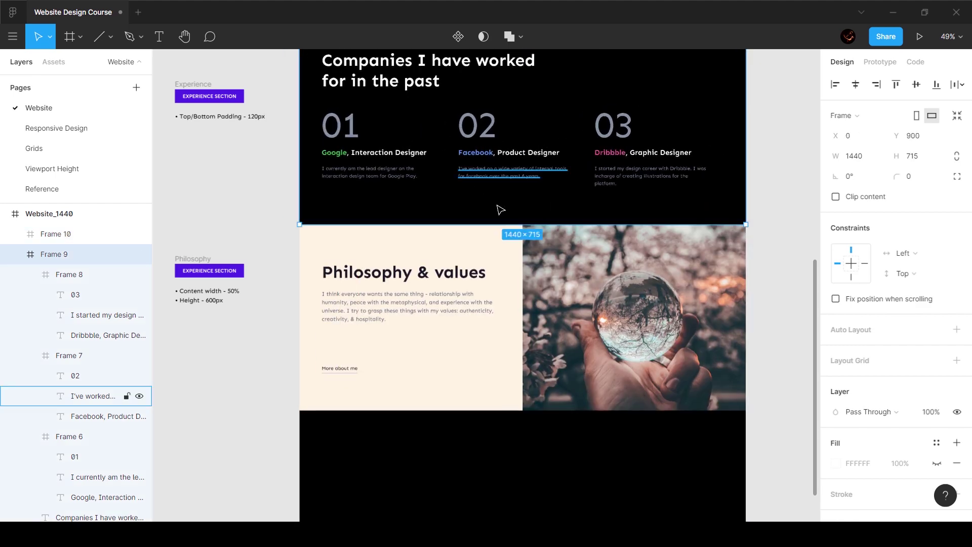
scroll(497, 211, "up", 4)
left_click(521, 163)
left_click_drag(449, 135, 498, 153)
key("ctrl+z")
scroll(496, 134, "up", 4)
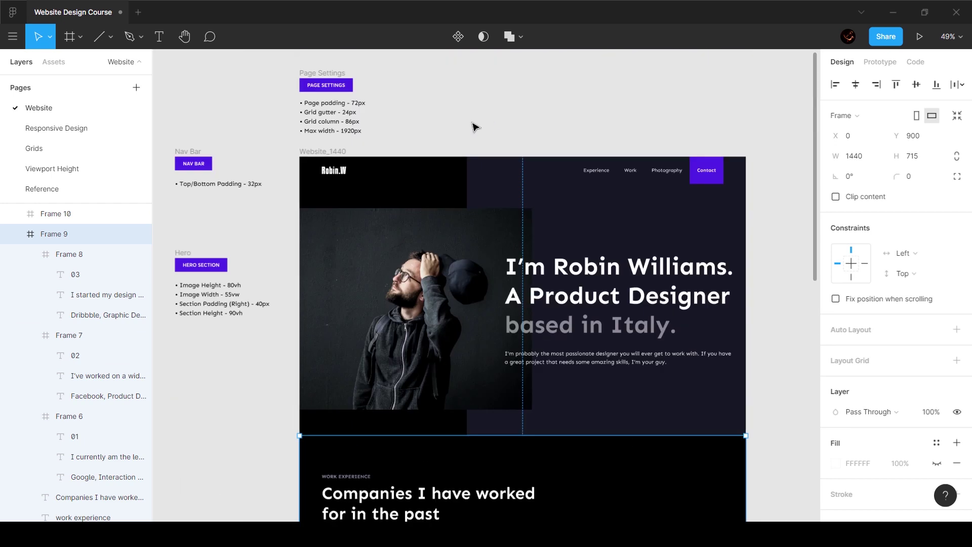
left_click(386, 200)
key("ctrl+z")
scroll(418, 209, "down", 8)
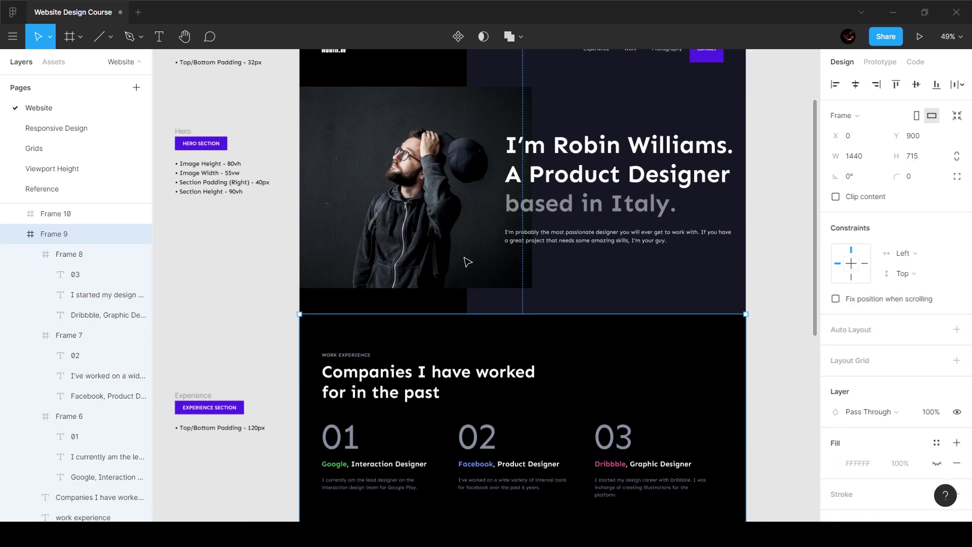
key("Escape")
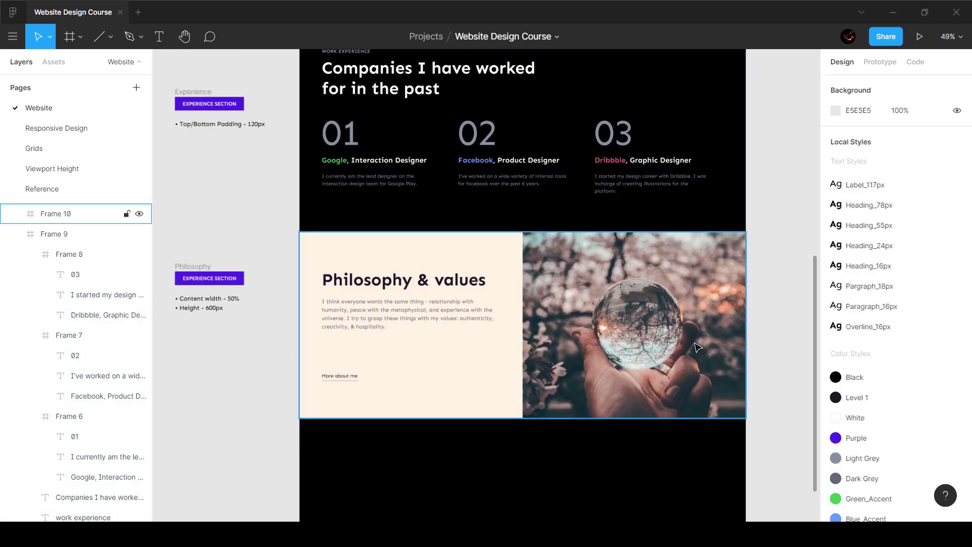
scroll(565, 193, "down", 3)
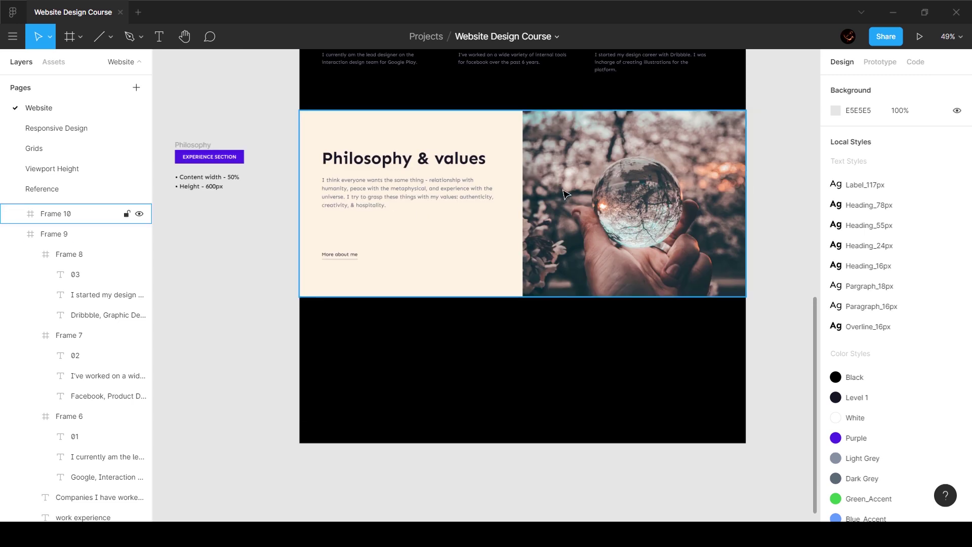